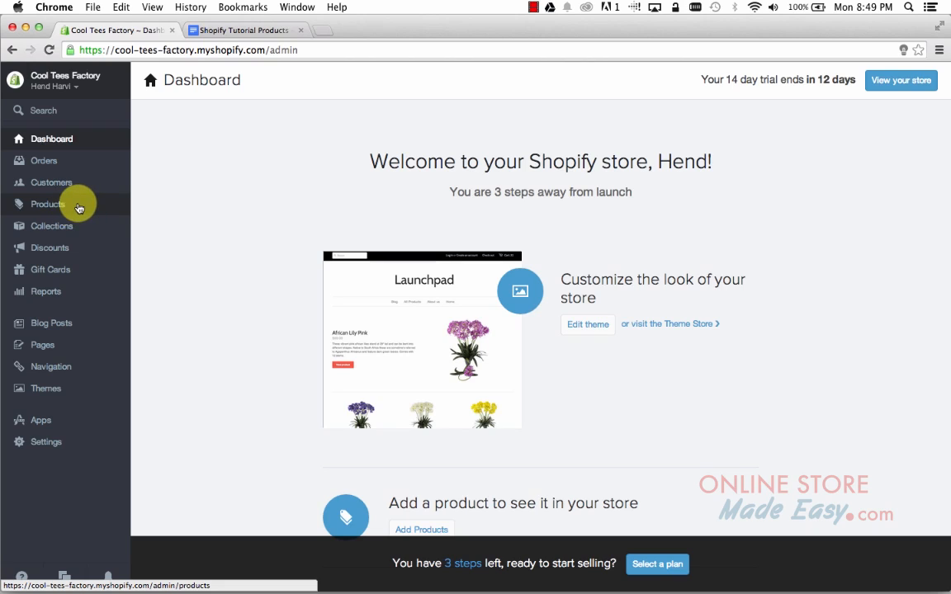
Start adding a new product from the store's product list.
{"action": "left_click", "coordinate": [79, 208]}
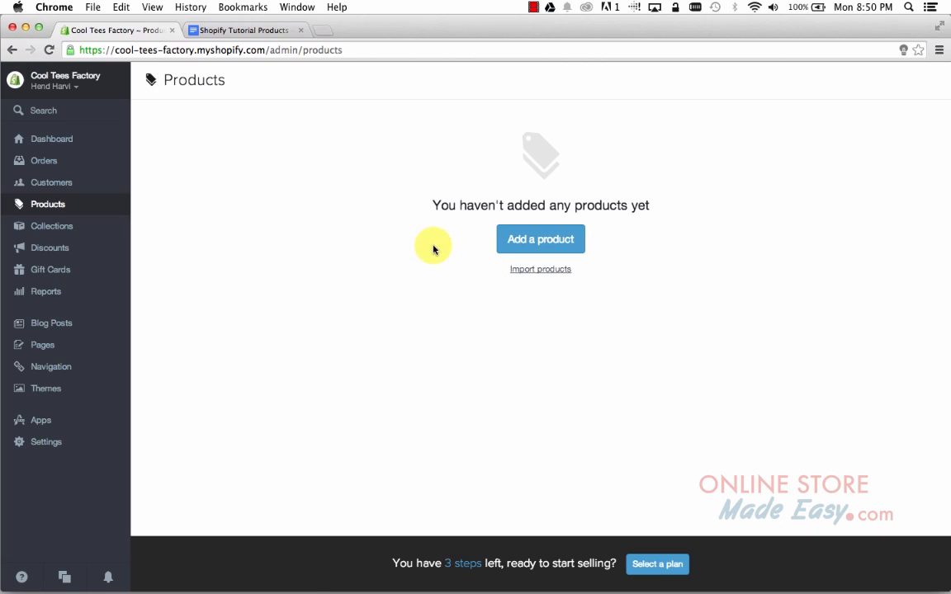
{"action": "left_click", "coordinate": [540, 241]}
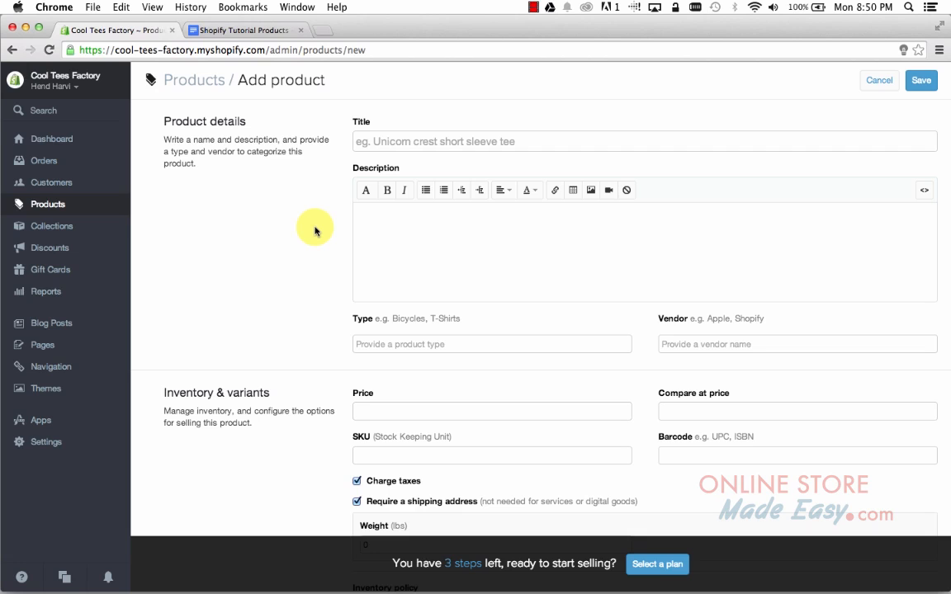
Examine the new product form's sections, from product details and inventory down to search engines and visibility.
{"action": "scroll", "coordinate": [315, 231], "scroll_direction": "down", "scroll_amount": 3}
{"action": "scroll", "coordinate": [314, 232], "scroll_direction": "up", "scroll_amount": 3}
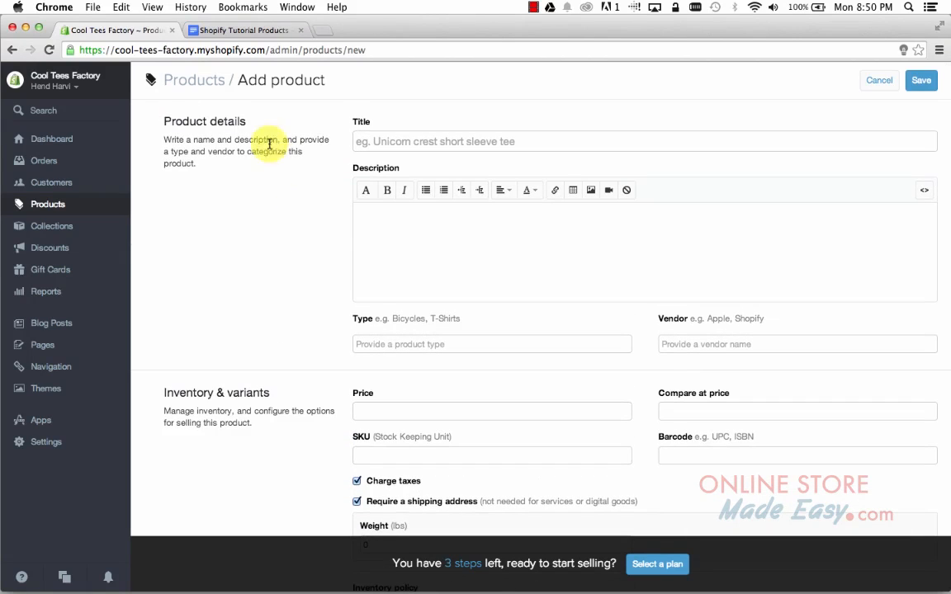
{"action": "scroll", "coordinate": [291, 253], "scroll_direction": "down", "scroll_amount": 10}
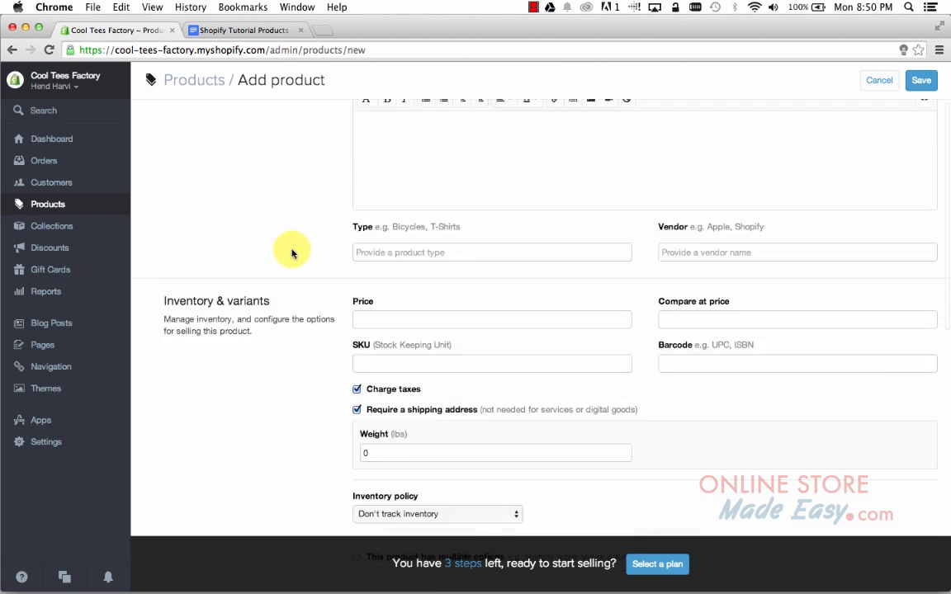
{"action": "scroll", "coordinate": [291, 253], "scroll_direction": "down", "scroll_amount": 5}
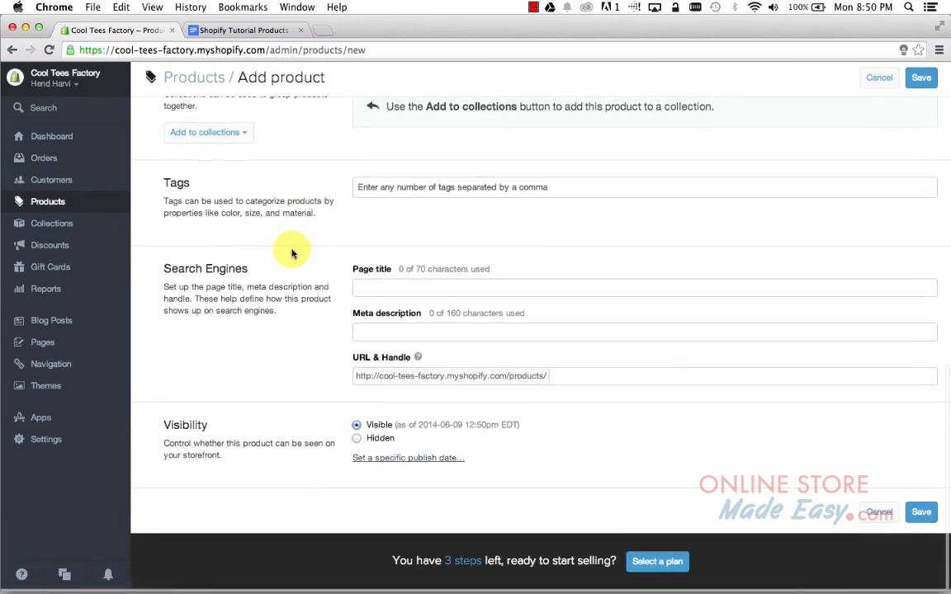
{"action": "scroll", "coordinate": [291, 253], "scroll_direction": "up", "scroll_amount": 6}
{"action": "scroll", "coordinate": [291, 253], "scroll_direction": "up", "scroll_amount": 8}
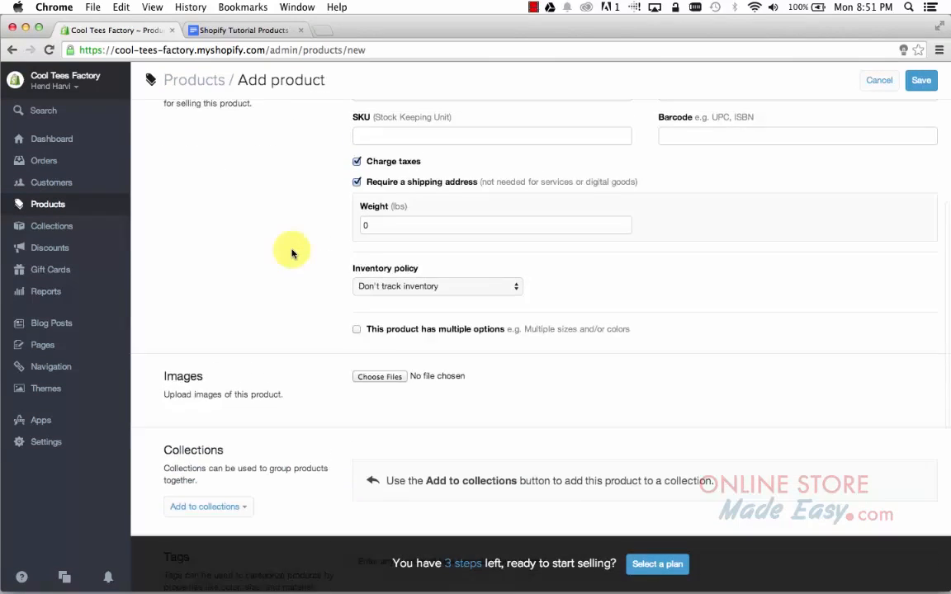
{"action": "scroll", "coordinate": [291, 254], "scroll_direction": "up", "scroll_amount": 1}
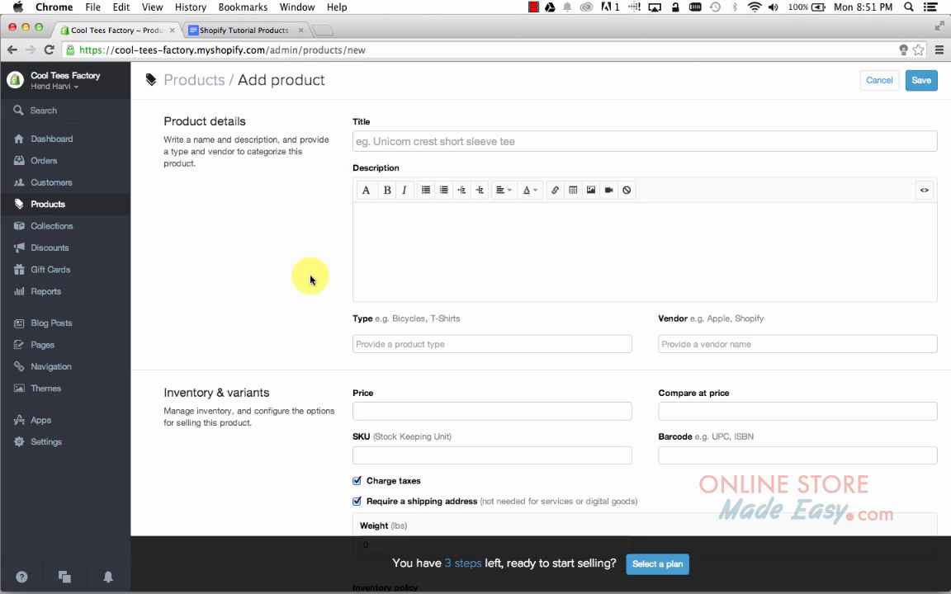
{"action": "scroll", "coordinate": [311, 280], "scroll_direction": "down", "scroll_amount": 6}
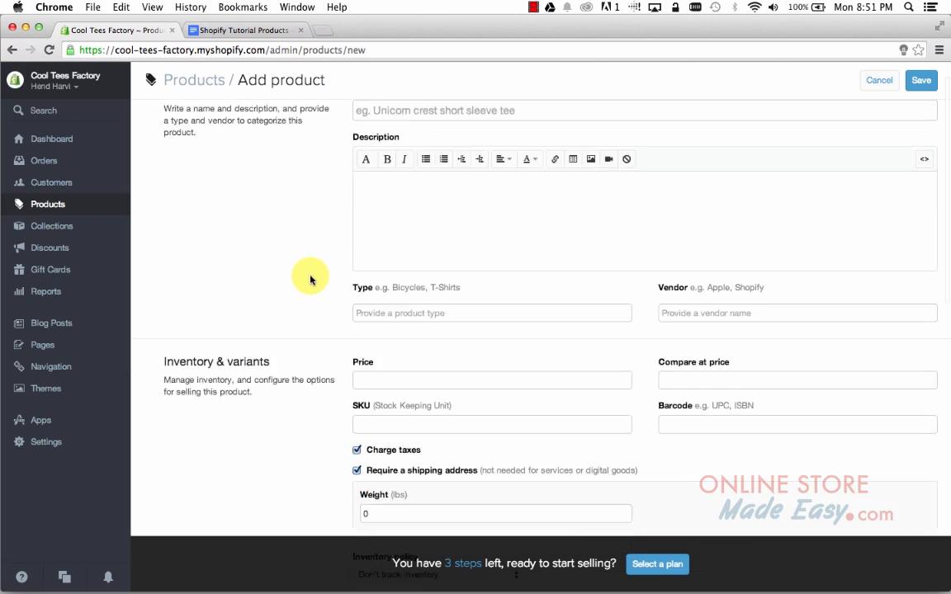
{"action": "scroll", "coordinate": [310, 280], "scroll_direction": "up", "scroll_amount": 6}
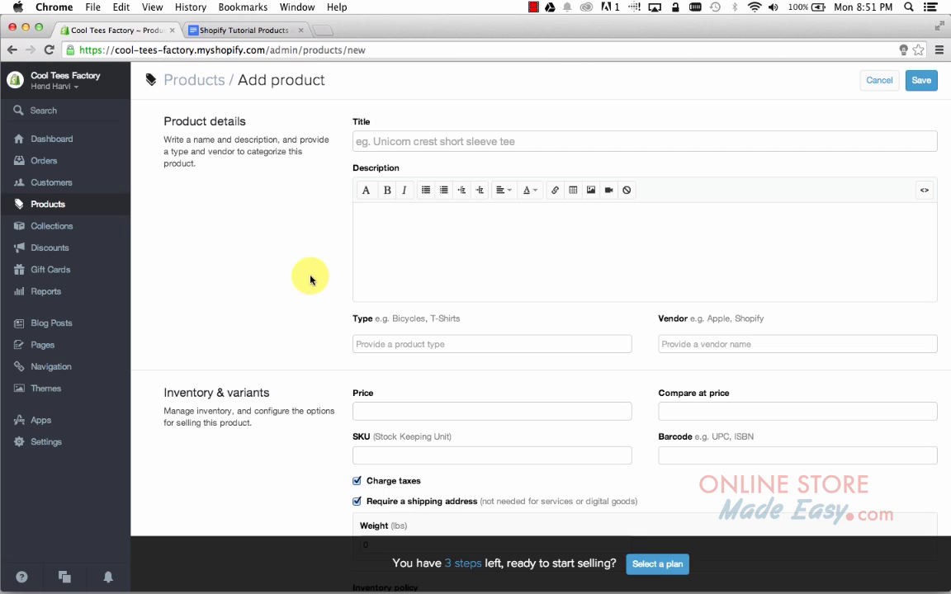
Copy the title "Black Cats Rule - White Crew Neck T-shirt" from the Shopify Tutorial Products document into the new product's title.
{"action": "left_click", "coordinate": [230, 32]}
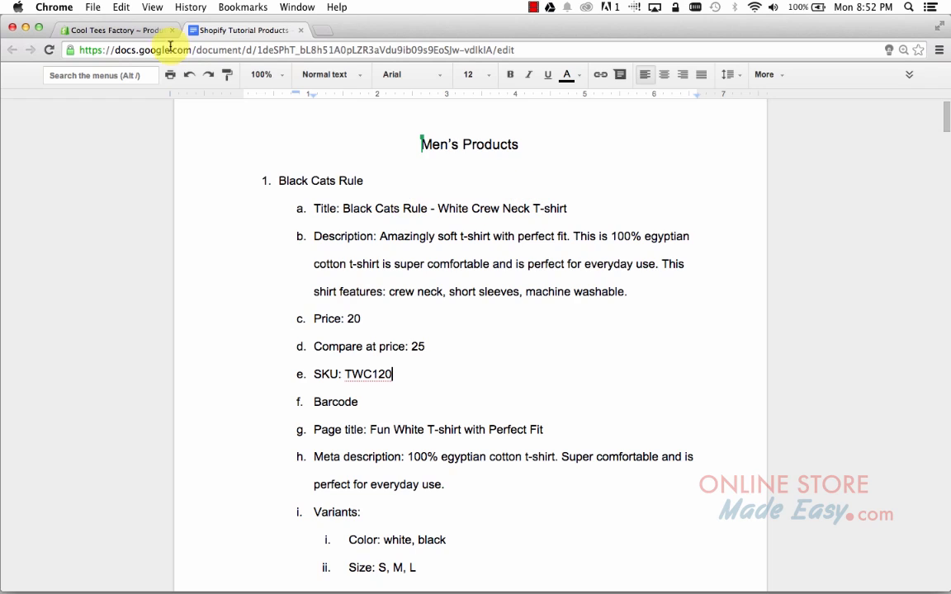
{"action": "left_click", "coordinate": [145, 30]}
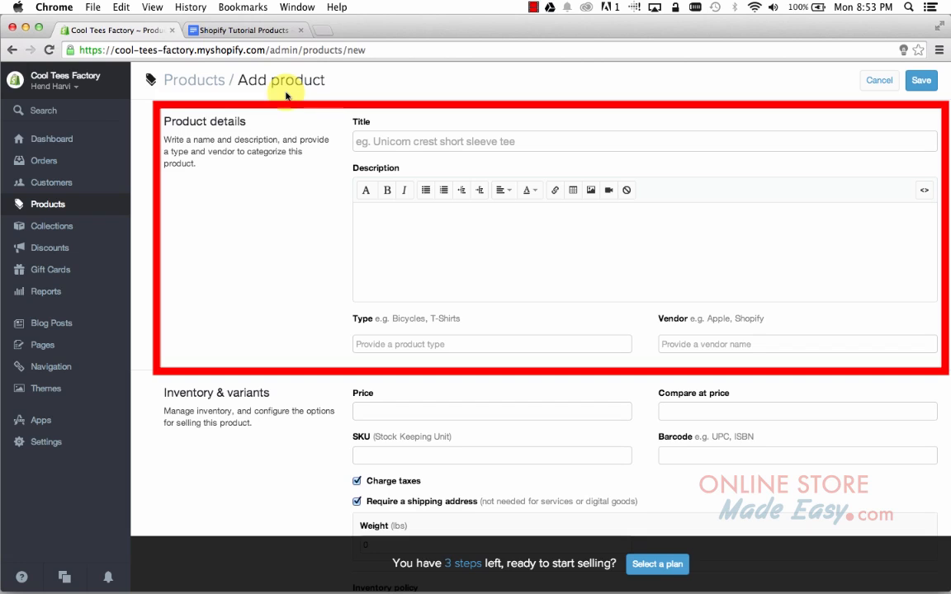
{"action": "left_click", "coordinate": [244, 32]}
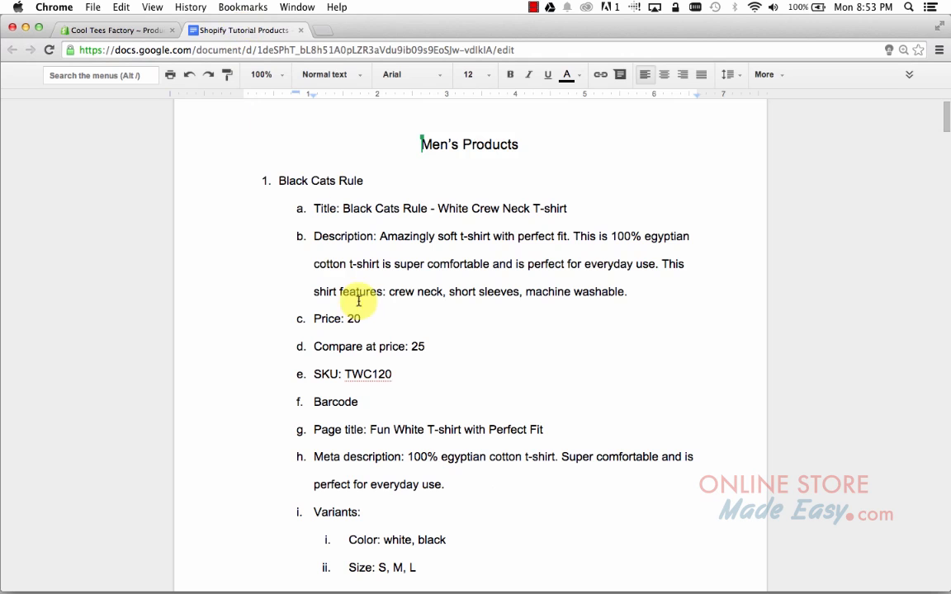
{"action": "left_click_drag", "start_coordinate": [343, 208], "coordinate": [562, 206]}
{"action": "key", "text": "super+c"}
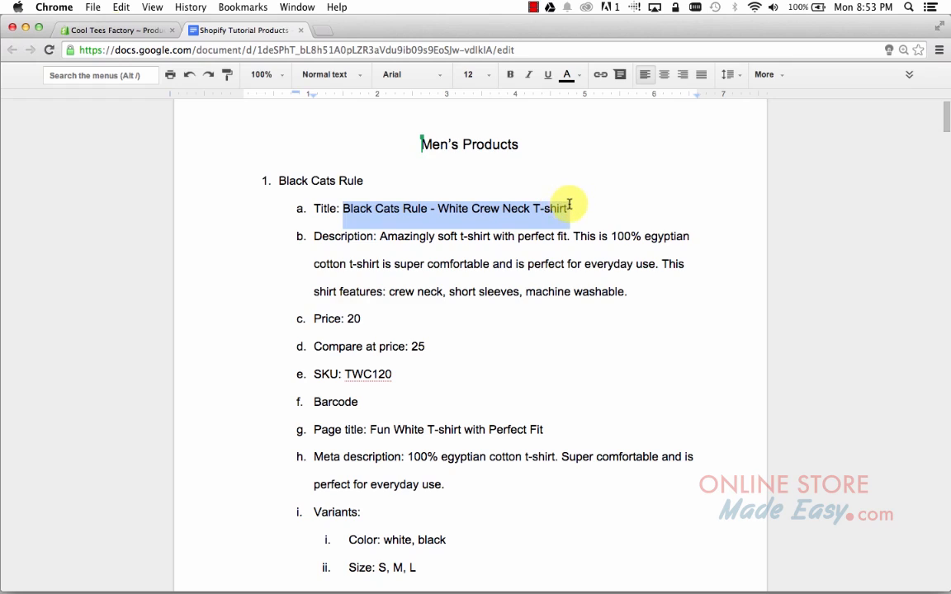
{"action": "left_click", "coordinate": [120, 30]}
{"action": "left_click", "coordinate": [383, 143]}
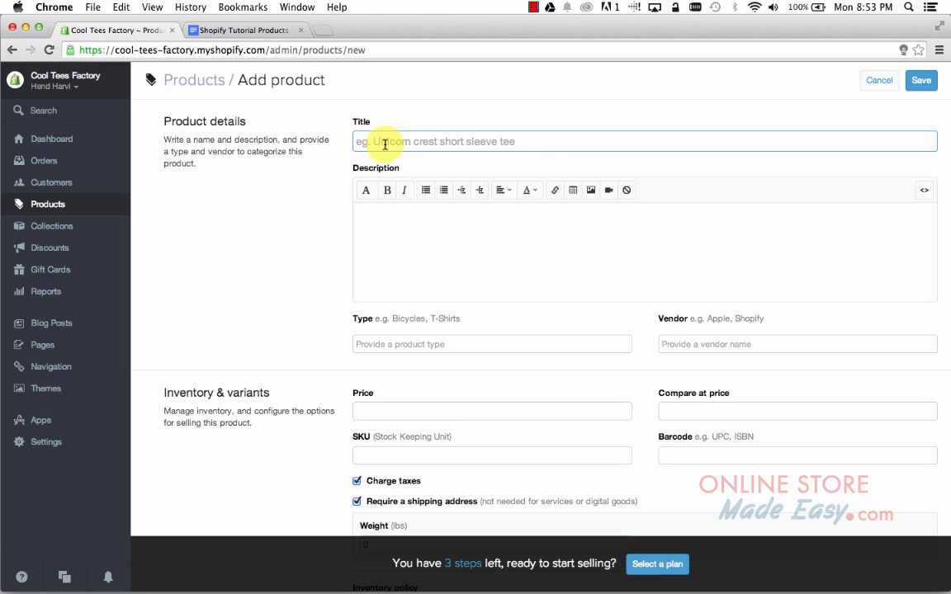
{"action": "key", "text": "super+v"}
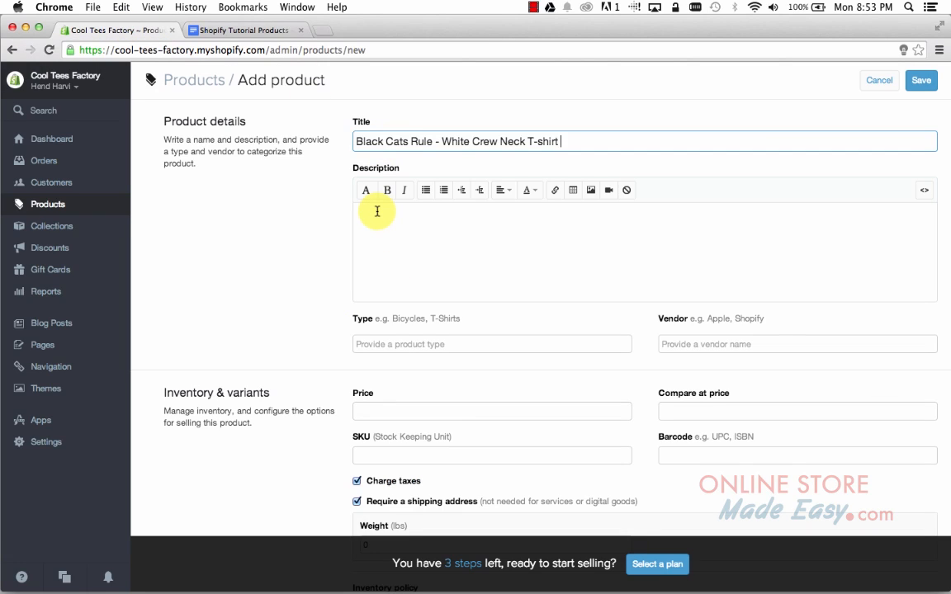
Copy the Black Cats Rule description, starting "Amazingly soft t-shirt with perfect fit", from the Shopify Tutorial Products document into the product description.
{"action": "left_click", "coordinate": [241, 30]}
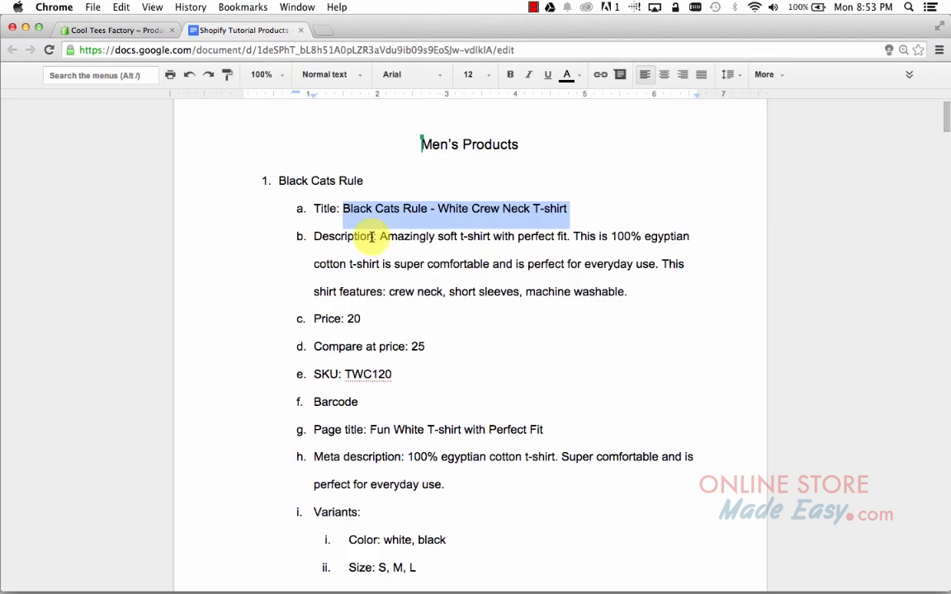
{"action": "left_click_drag", "start_coordinate": [378, 237], "coordinate": [629, 290]}
{"action": "key", "text": "super+c"}
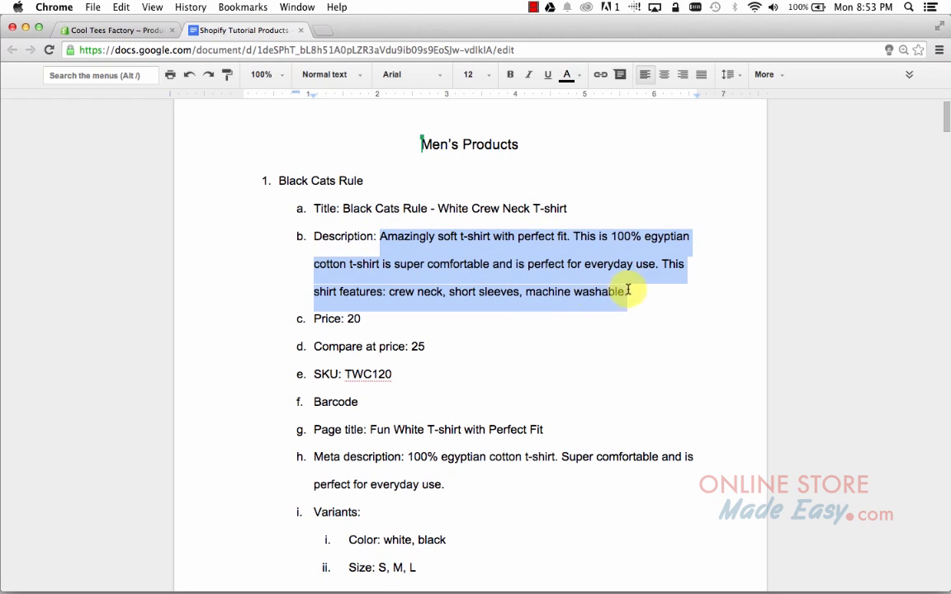
{"action": "left_click", "coordinate": [151, 31]}
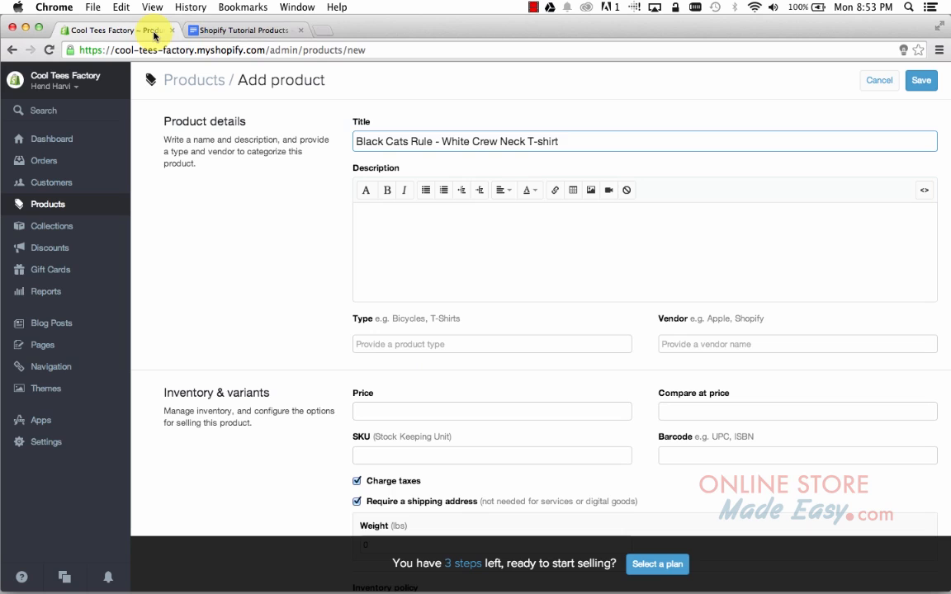
{"action": "left_click", "coordinate": [392, 209]}
{"action": "key", "text": "super+v"}
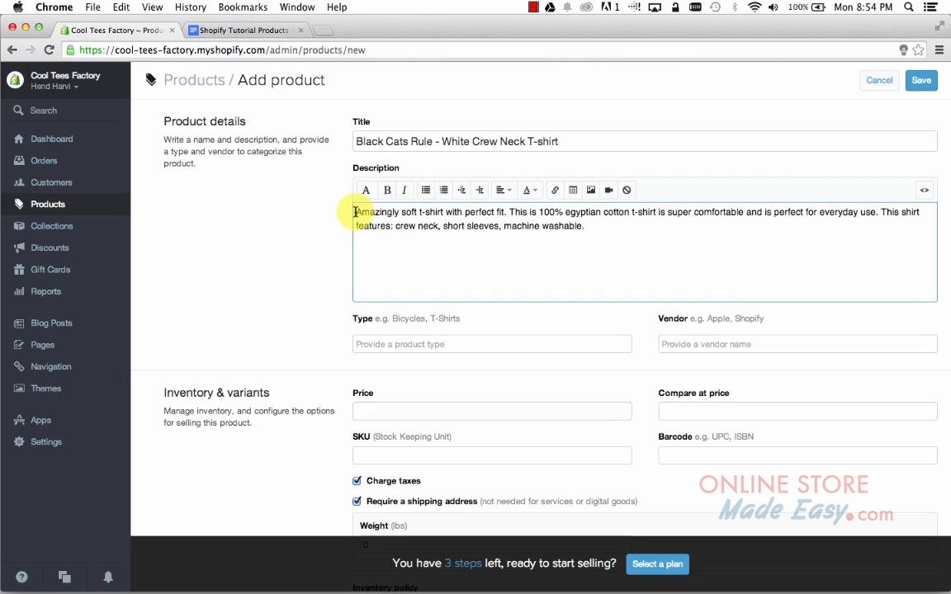
Try Heading 2 formatting on the whole description text and set it back to Paragraph.
{"action": "left_click_drag", "start_coordinate": [356, 212], "coordinate": [562, 233]}
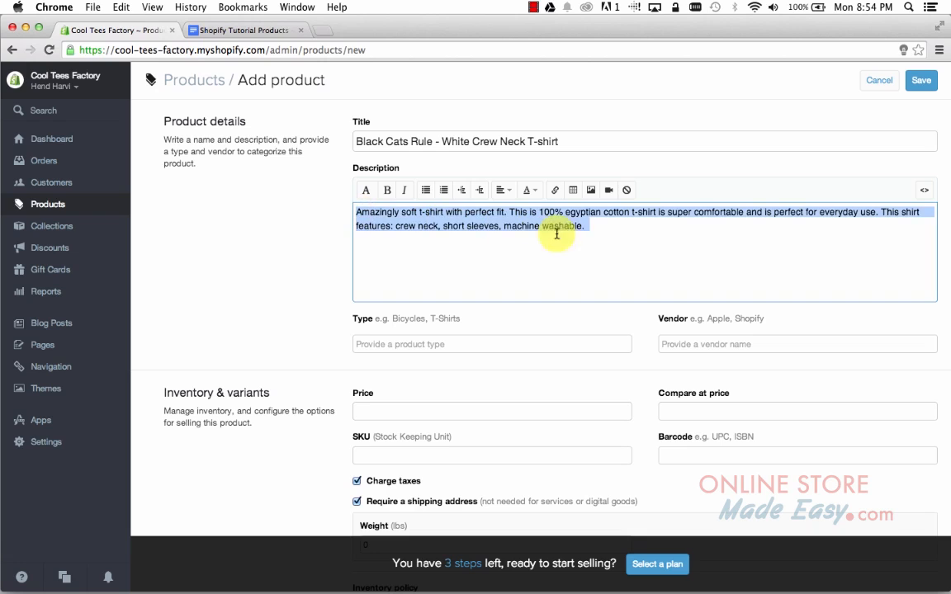
{"action": "left_click", "coordinate": [366, 190]}
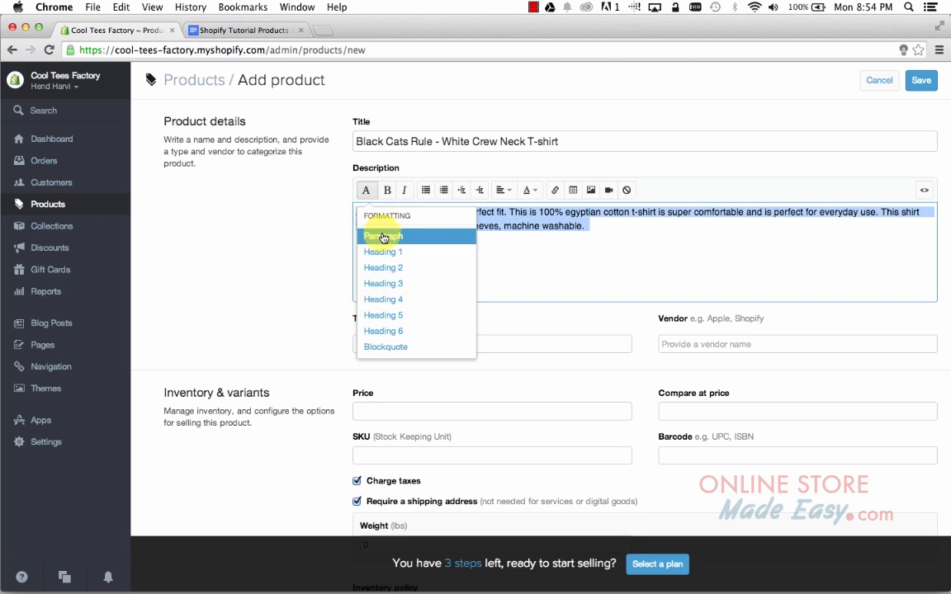
{"action": "left_click", "coordinate": [428, 272]}
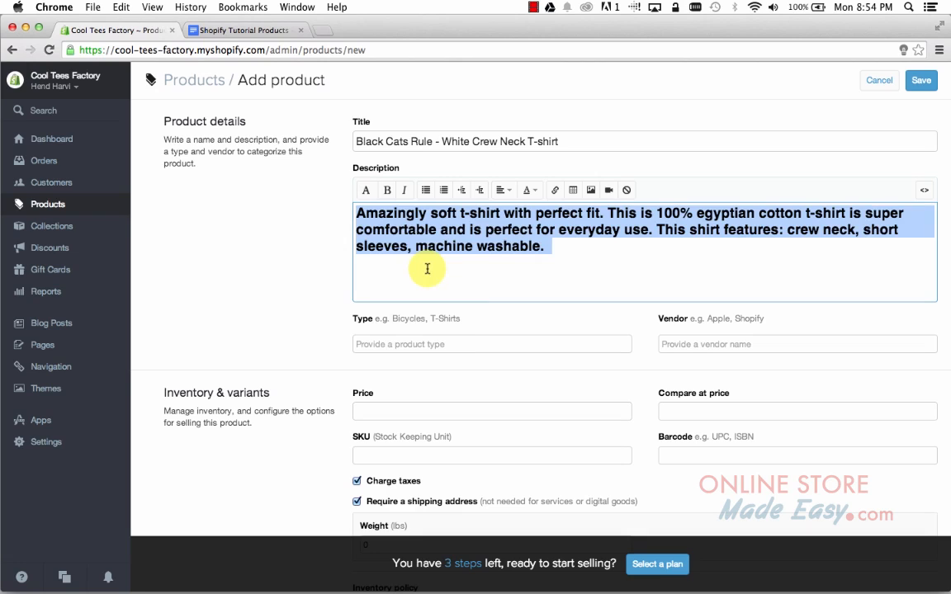
{"action": "left_click", "coordinate": [368, 193]}
{"action": "left_click", "coordinate": [417, 238]}
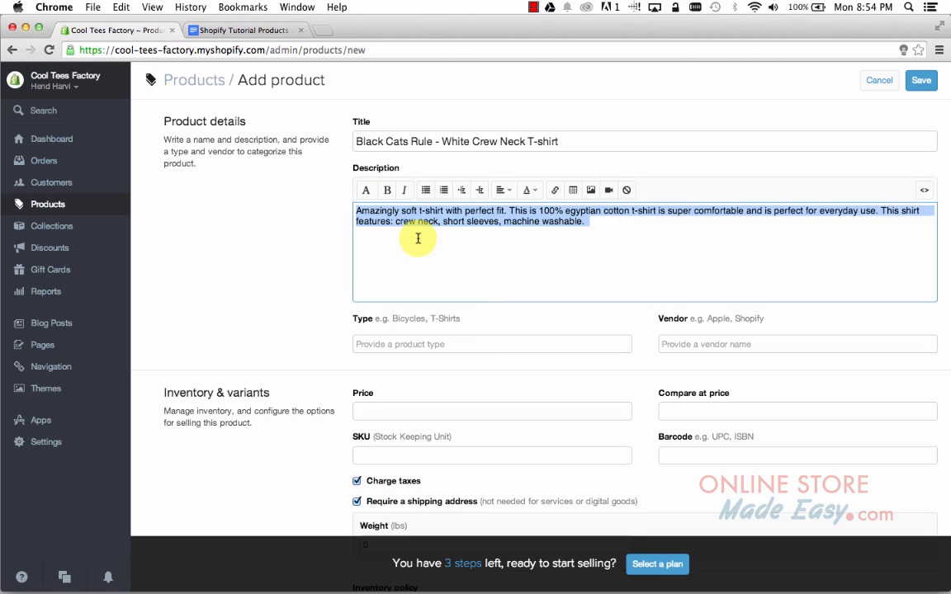
{"action": "left_click", "coordinate": [418, 238]}
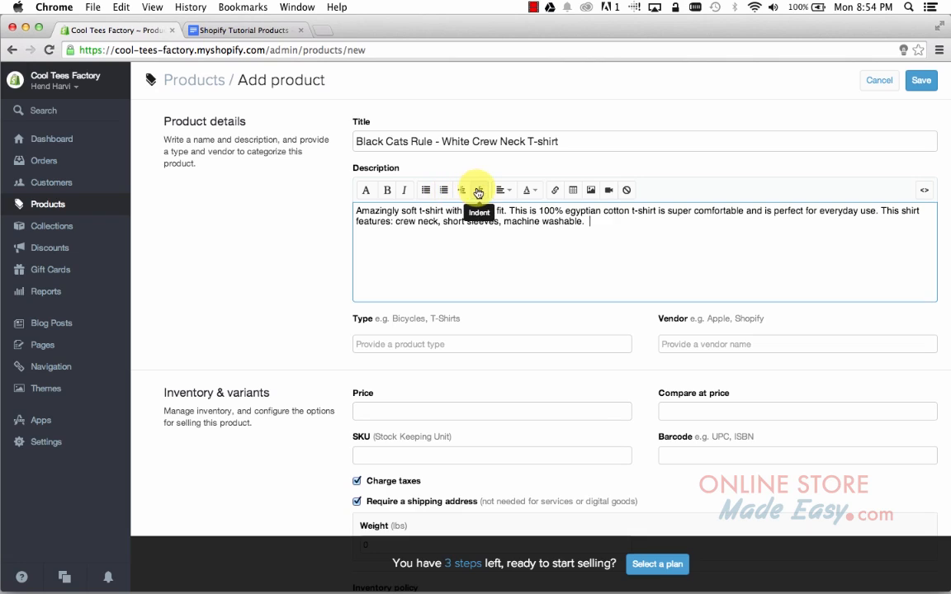
Examine the description editor's alignment, text color and link insertion options without applying any of them.
{"action": "left_click", "coordinate": [509, 191]}
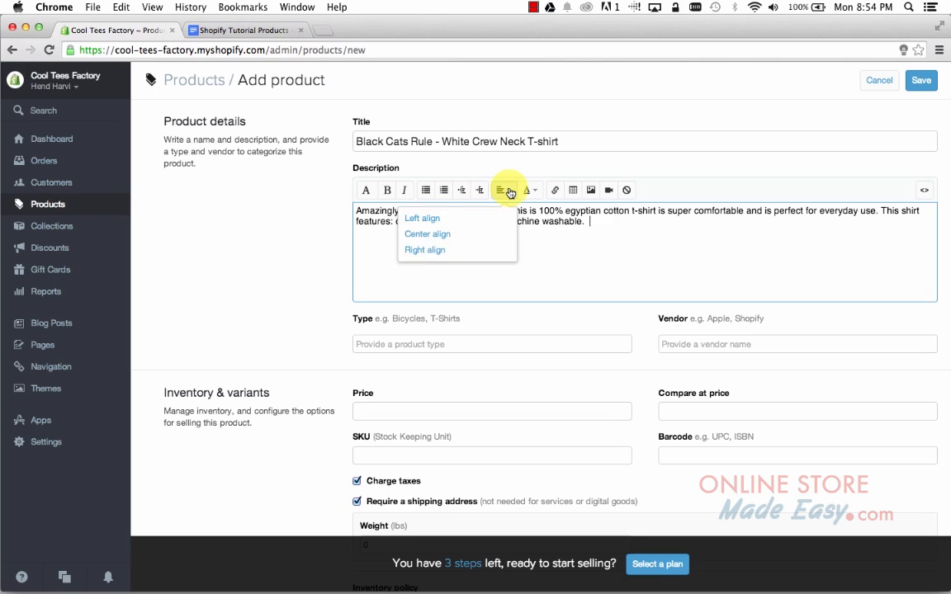
{"action": "left_click", "coordinate": [530, 191]}
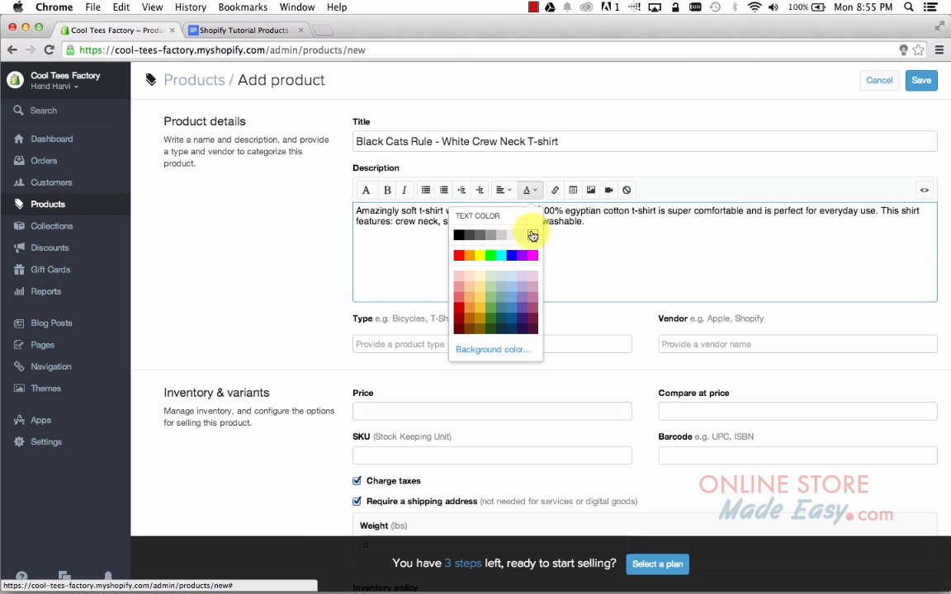
{"action": "left_click", "coordinate": [531, 193]}
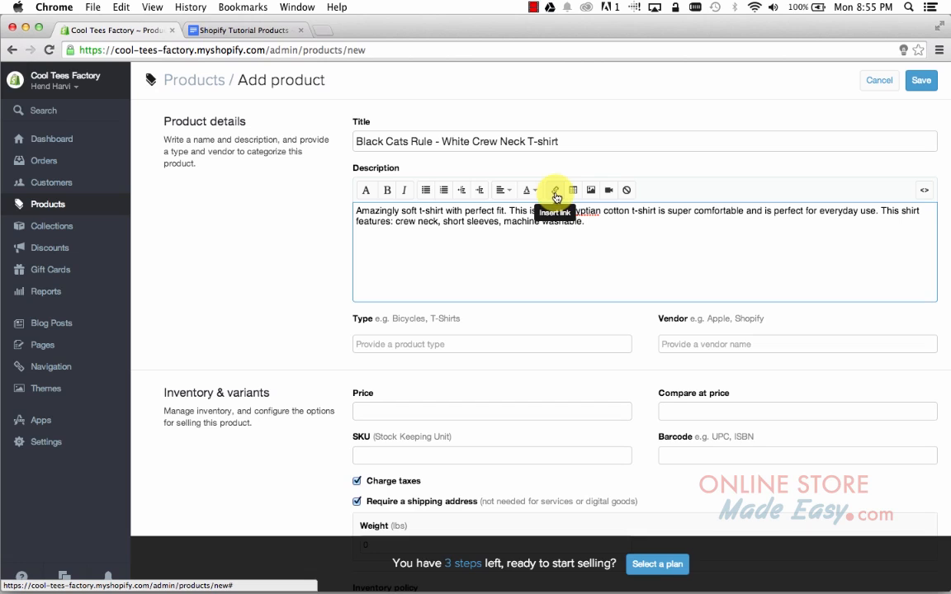
{"action": "left_click", "coordinate": [555, 193]}
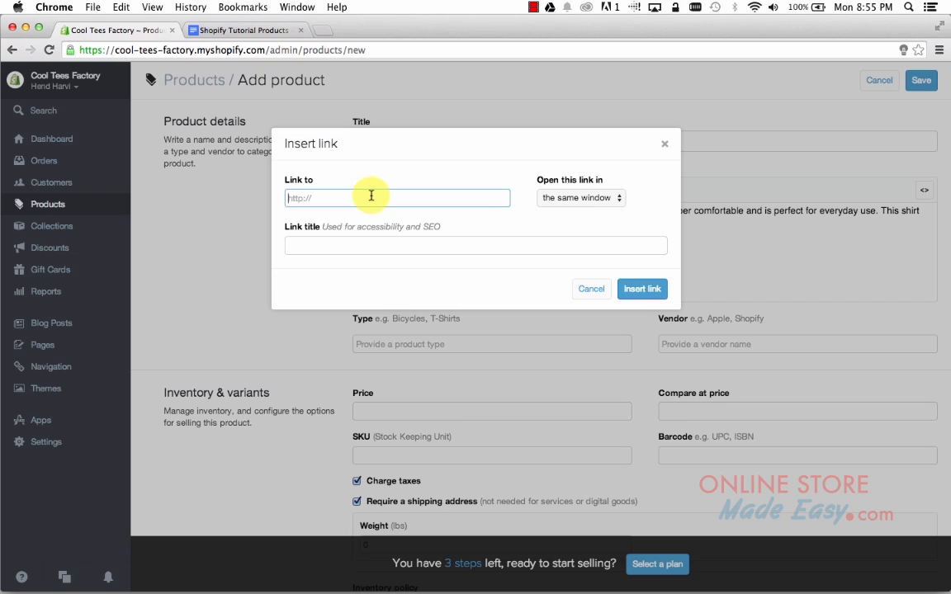
{"action": "left_click", "coordinate": [619, 204]}
{"action": "left_click", "coordinate": [301, 240]}
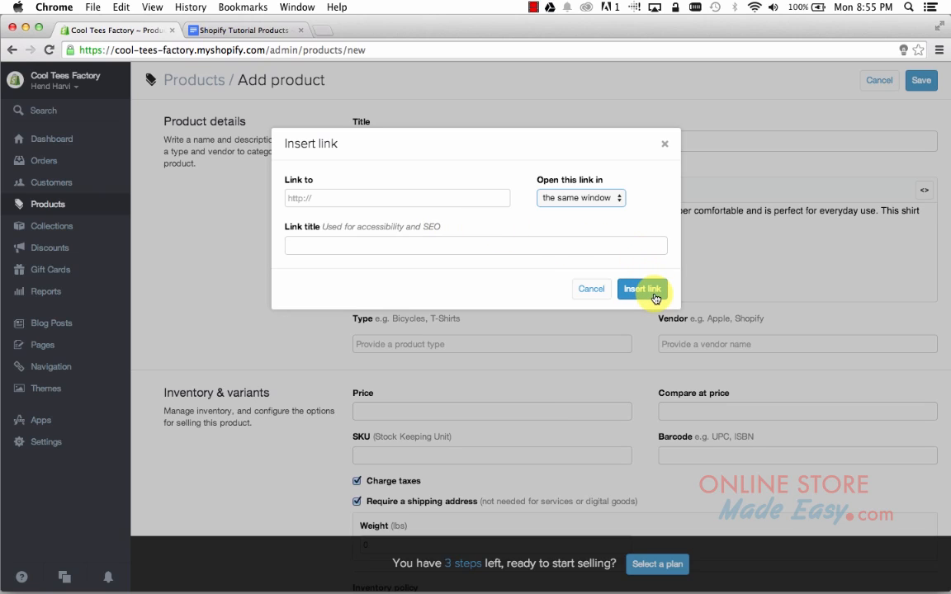
{"action": "left_click", "coordinate": [664, 144]}
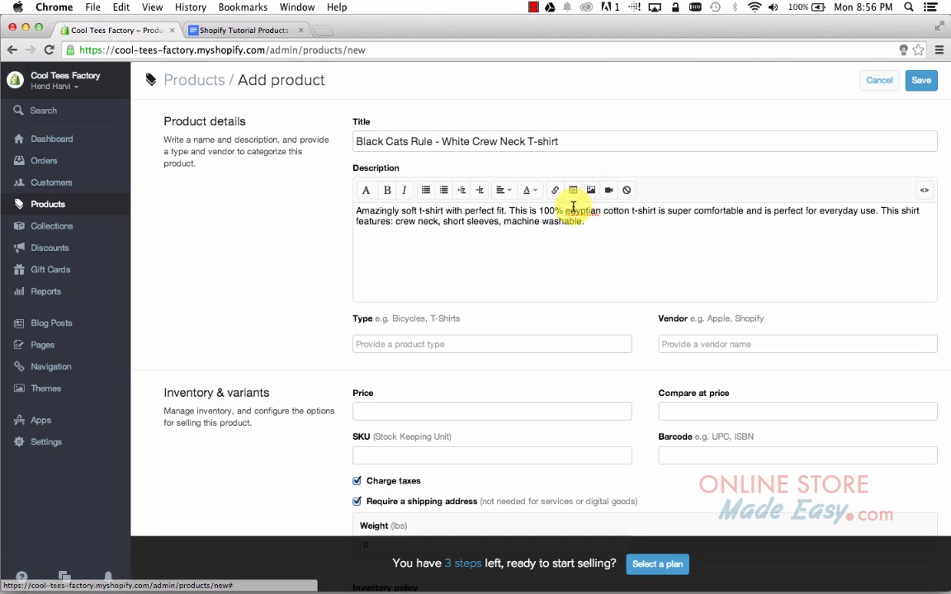
Set the product type to T-shirts.
{"action": "scroll", "coordinate": [277, 342], "scroll_direction": "down", "scroll_amount": 10}
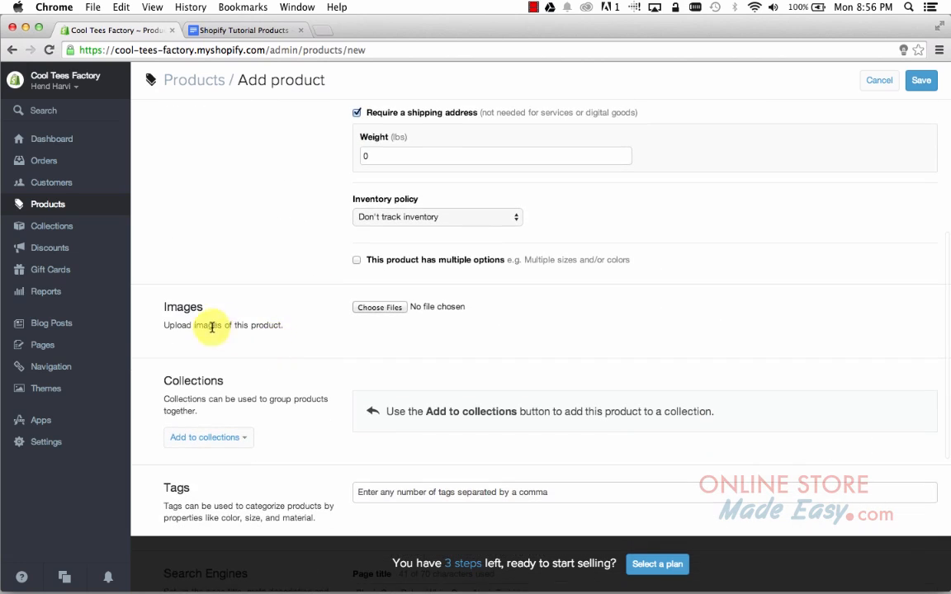
{"action": "scroll", "coordinate": [260, 322], "scroll_direction": "up", "scroll_amount": 10}
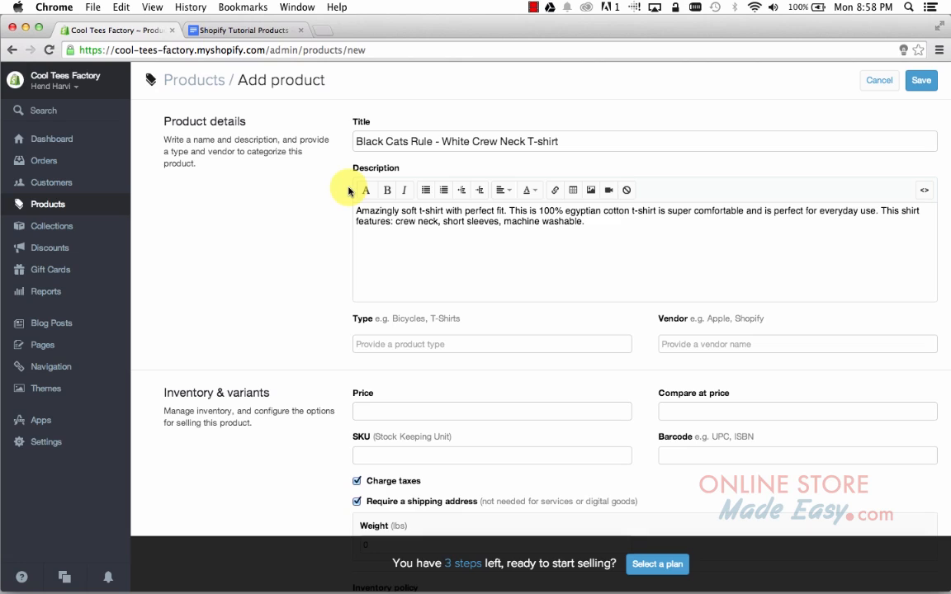
{"action": "scroll", "coordinate": [349, 190], "scroll_direction": "down", "scroll_amount": 3}
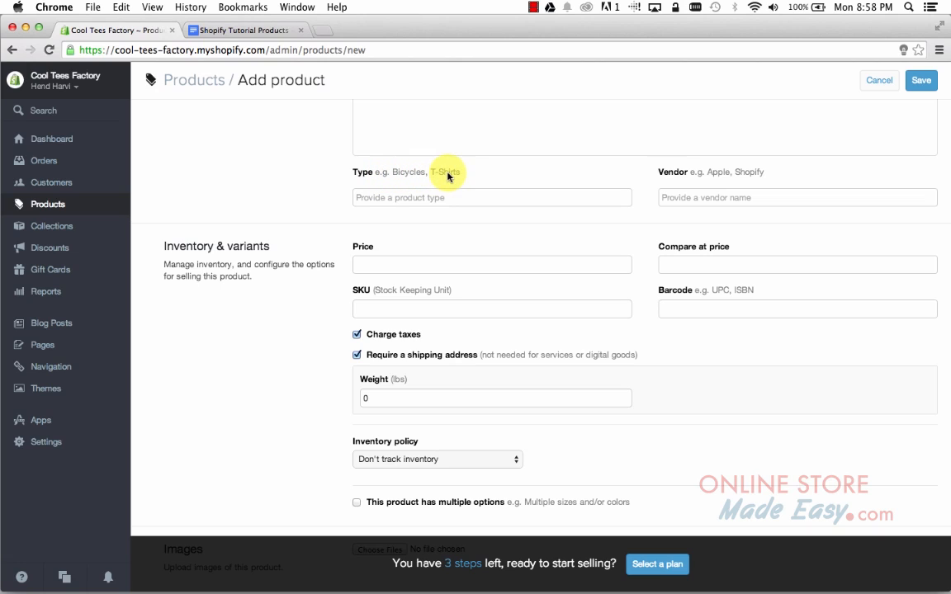
{"action": "left_click", "coordinate": [436, 197]}
{"action": "type", "text": "T"}
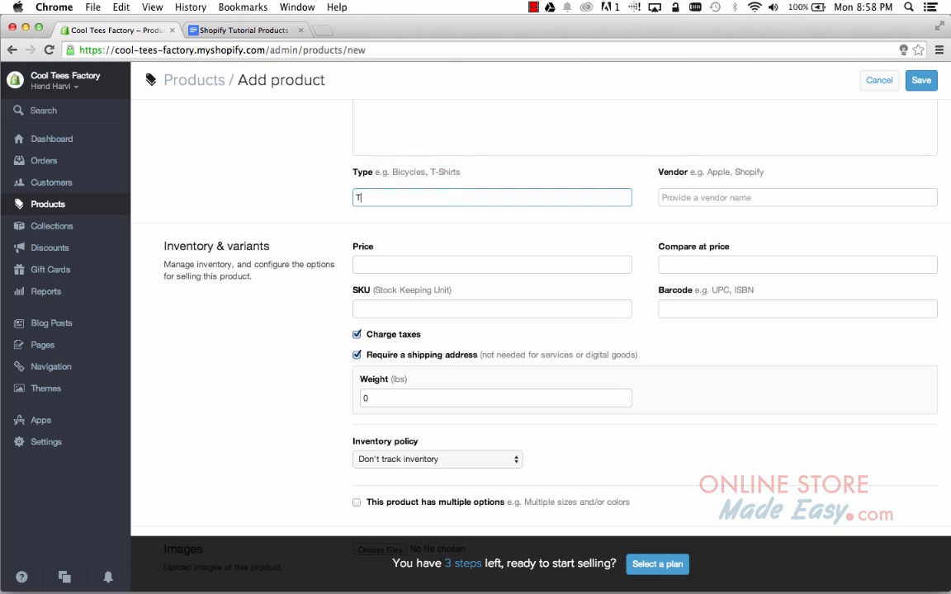
{"action": "type", "text": "-shirts"}
{"action": "left_click", "coordinate": [529, 217]}
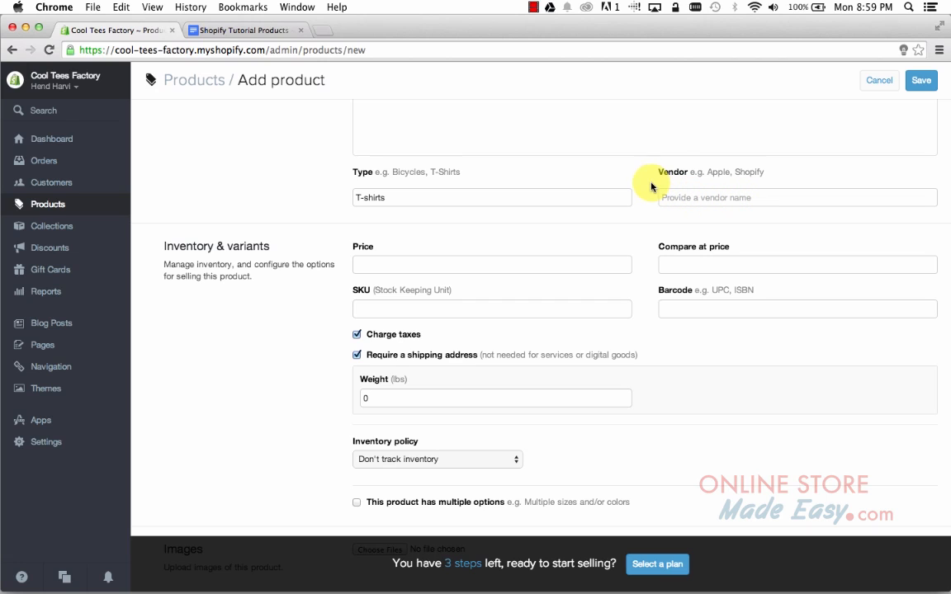
Check the Black Cats Rule price in the Shopify Tutorial Products document and set the product's price to 20.
{"action": "scroll", "coordinate": [307, 224], "scroll_direction": "up", "scroll_amount": 3}
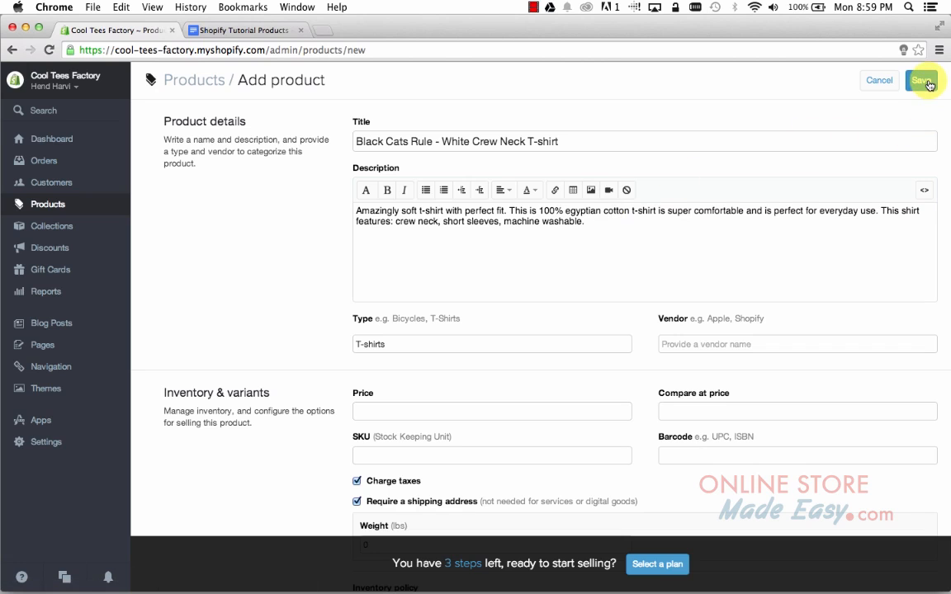
{"action": "scroll", "coordinate": [328, 312], "scroll_direction": "down", "scroll_amount": 3}
{"action": "scroll", "coordinate": [327, 316], "scroll_direction": "down", "scroll_amount": 1}
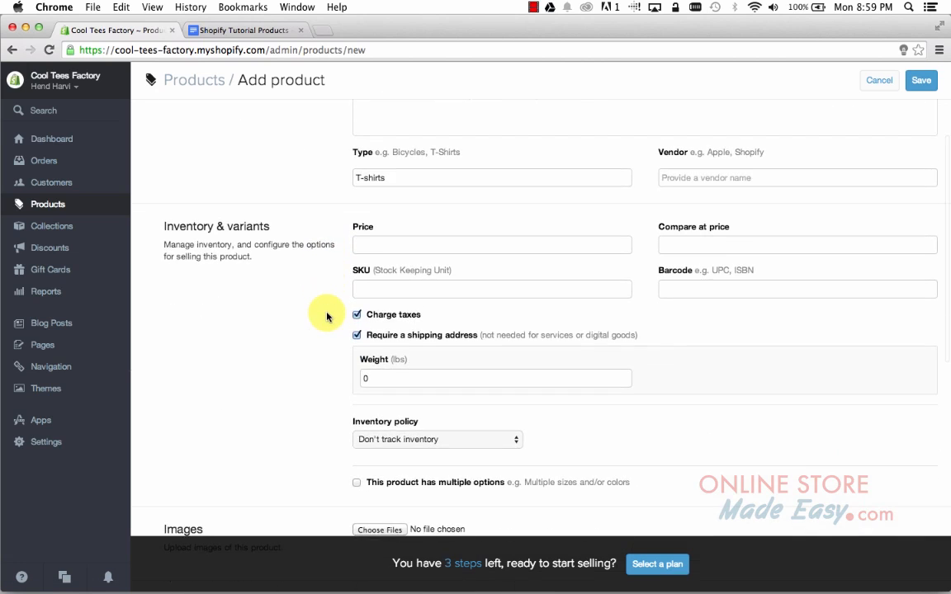
{"action": "scroll", "coordinate": [280, 247], "scroll_direction": "down", "scroll_amount": 2}
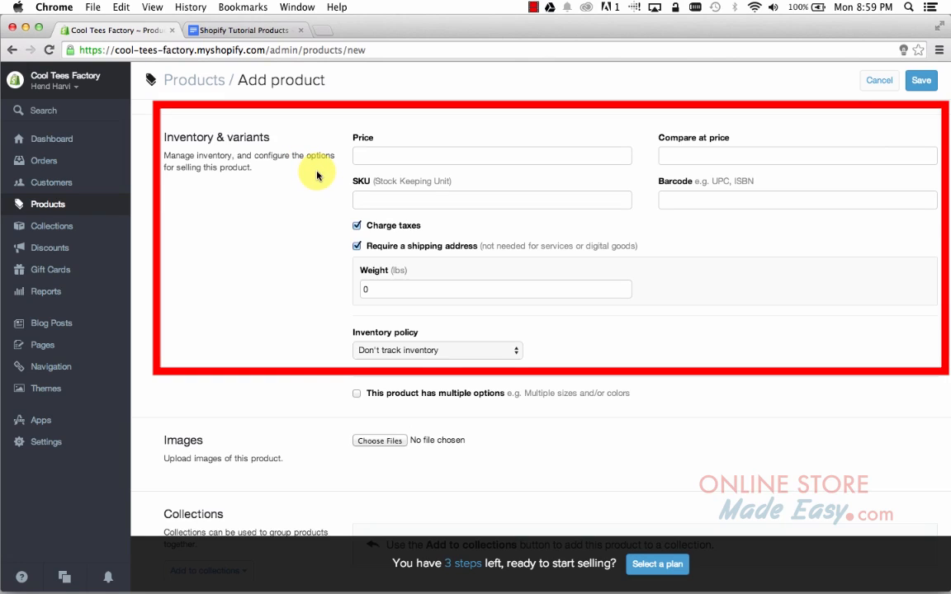
{"action": "left_click", "coordinate": [245, 32]}
{"action": "left_click", "coordinate": [411, 282]}
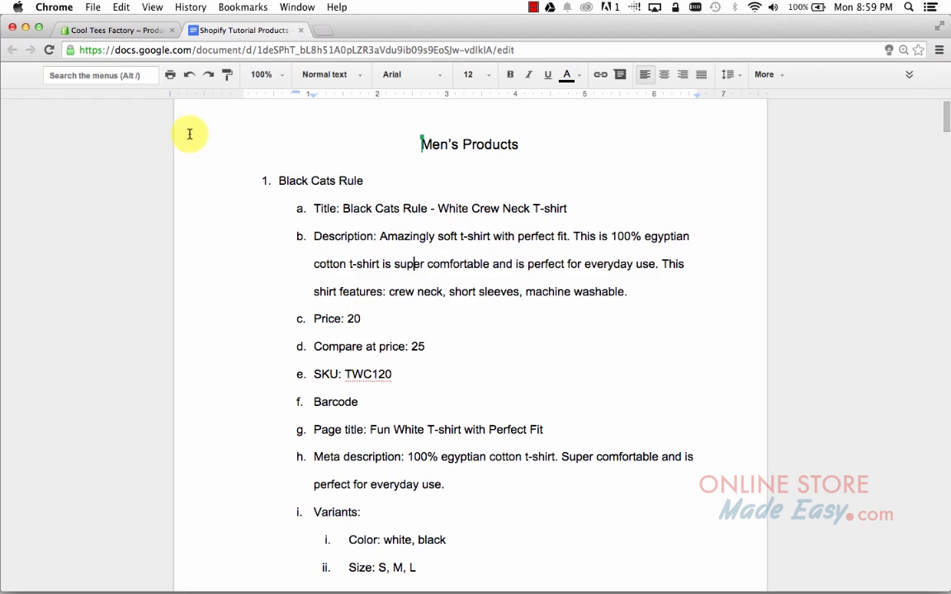
{"action": "left_click", "coordinate": [117, 31]}
{"action": "left_click", "coordinate": [401, 157]}
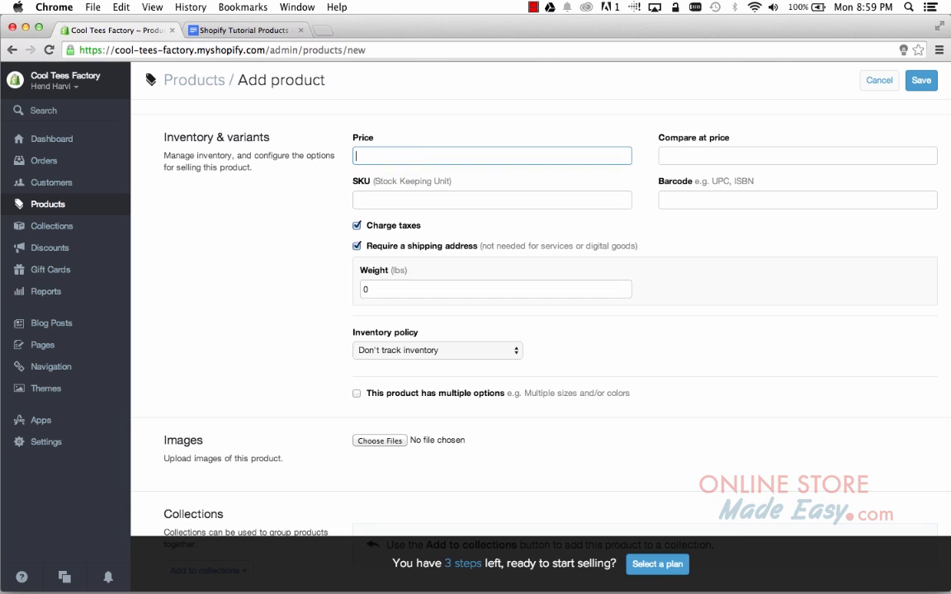
{"action": "type", "text": "20"}
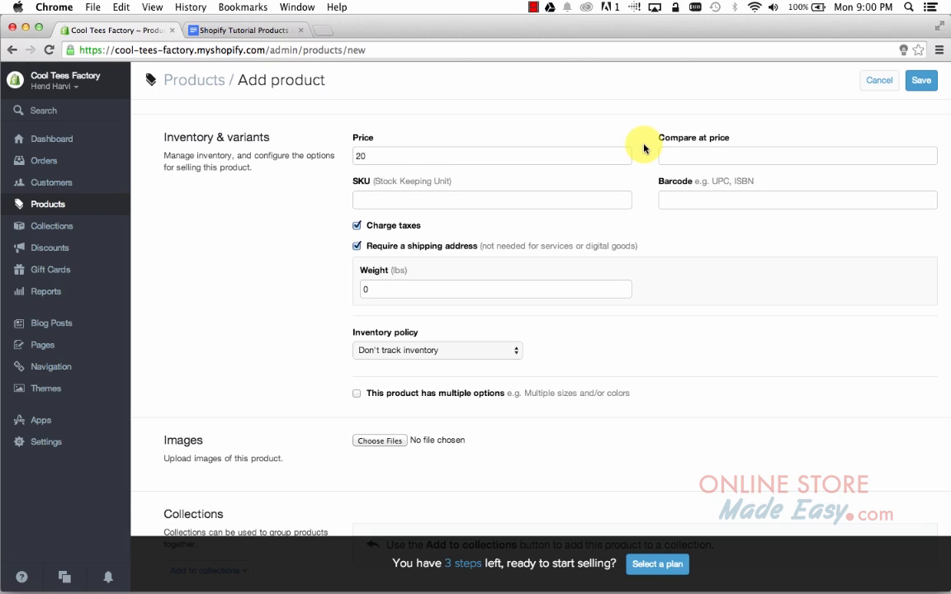
Copy the SKU TWC120 from the Shopify Tutorial Products document into the product's SKU.
{"action": "scroll", "coordinate": [644, 148], "scroll_direction": "up", "scroll_amount": 1}
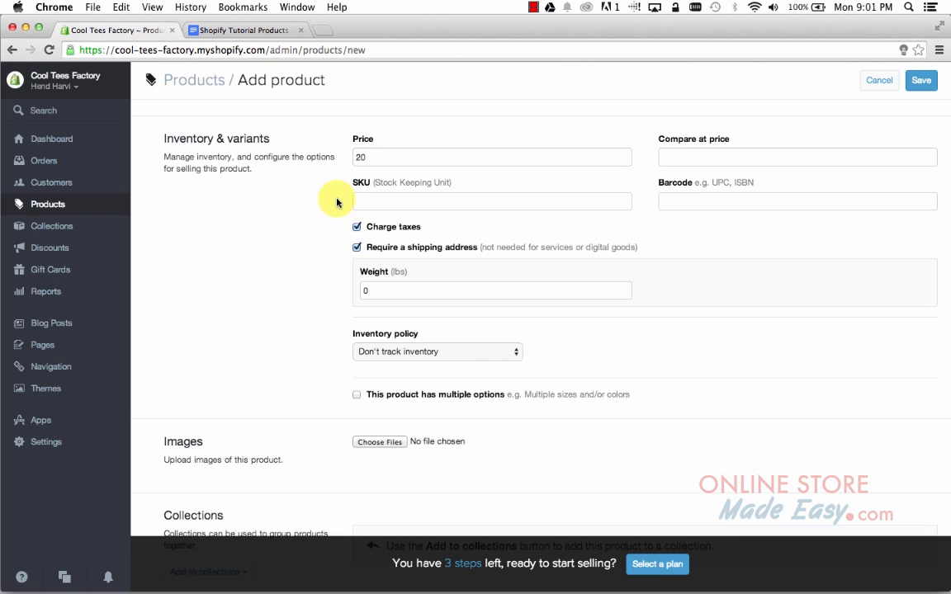
{"action": "left_click", "coordinate": [261, 32]}
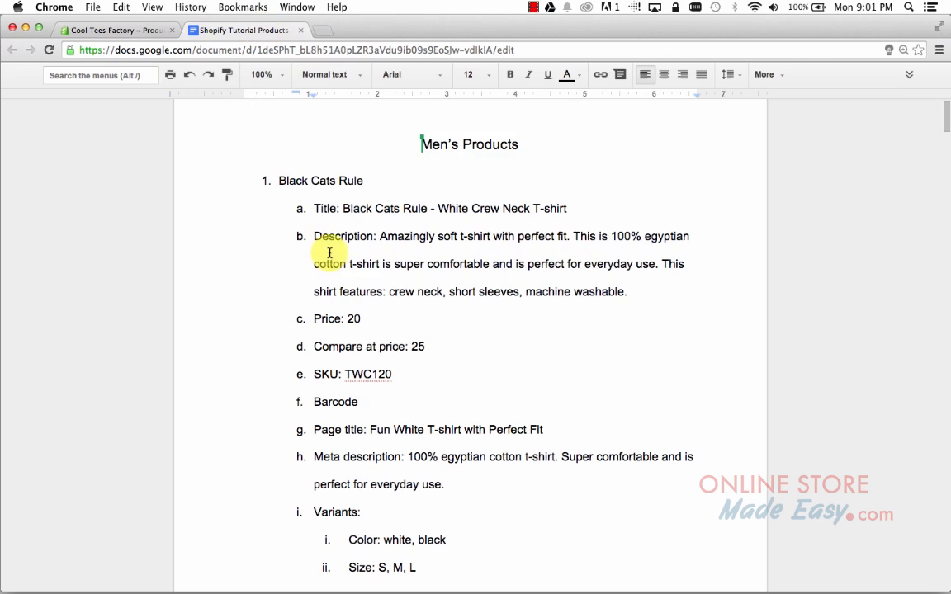
{"action": "left_click_drag", "start_coordinate": [344, 374], "coordinate": [393, 374]}
{"action": "key", "text": "super+c"}
{"action": "key", "text": "super+alt+Left"}
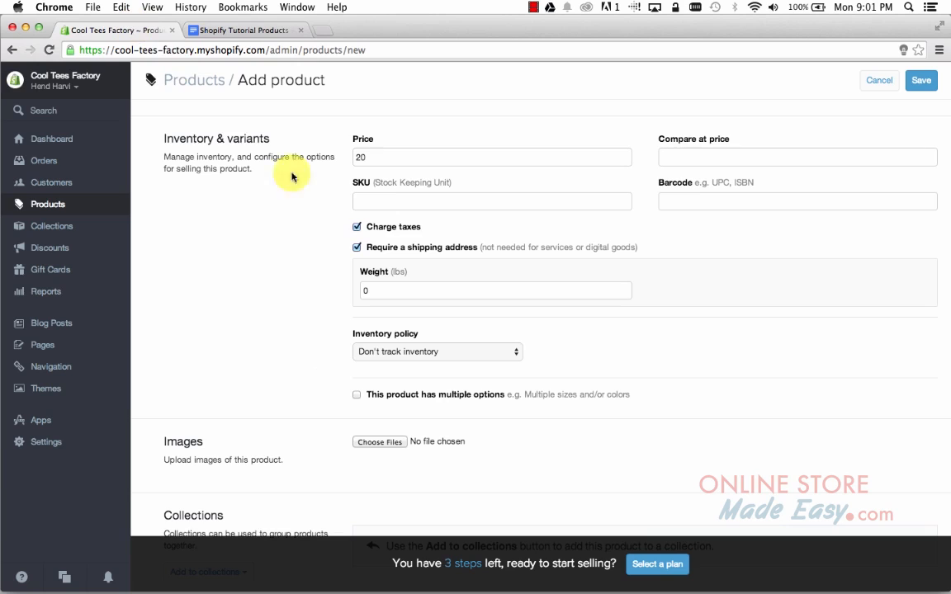
{"action": "left_click", "coordinate": [384, 200]}
{"action": "key", "text": "super+v"}
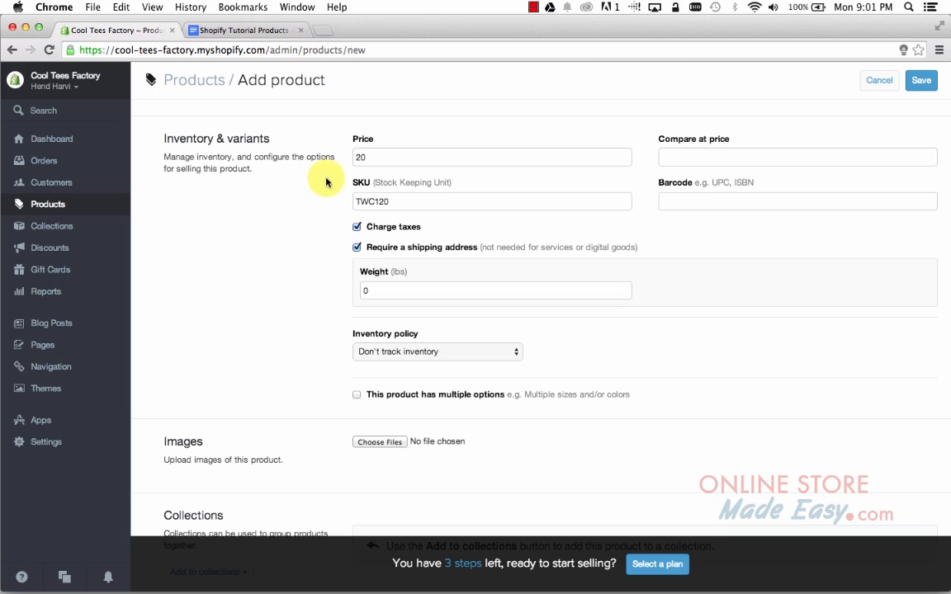
Set the inventory policy to "Shopify tracks this product's inventory" with a quantity of 5.
{"action": "scroll", "coordinate": [328, 180], "scroll_direction": "up", "scroll_amount": 5}
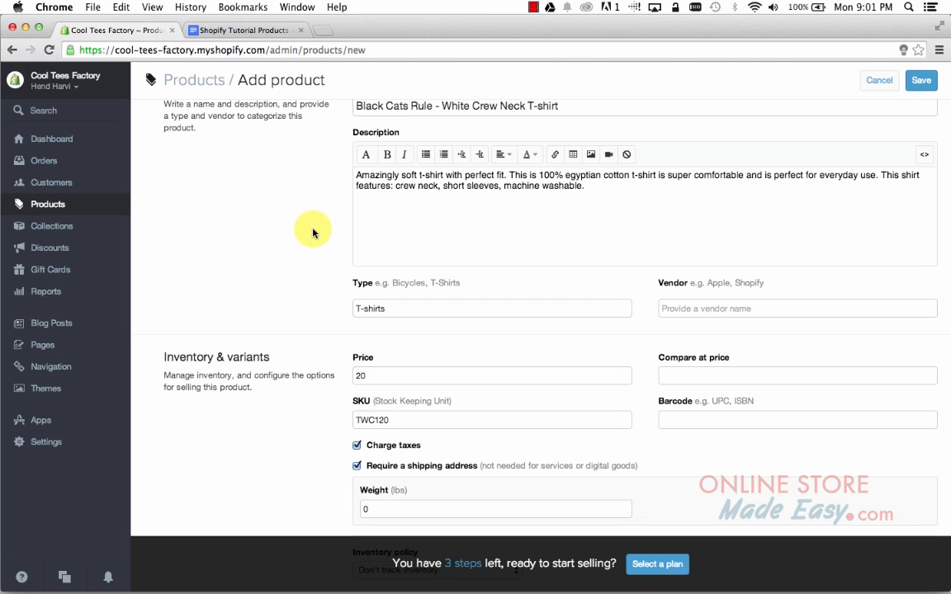
{"action": "scroll", "coordinate": [313, 234], "scroll_direction": "down", "scroll_amount": 5}
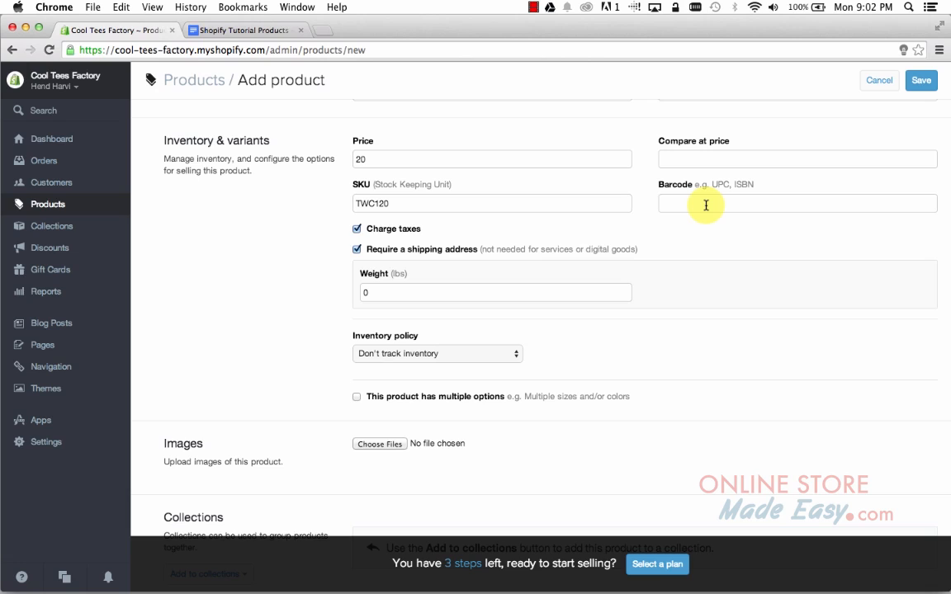
{"action": "scroll", "coordinate": [339, 146], "scroll_direction": "down", "scroll_amount": 3}
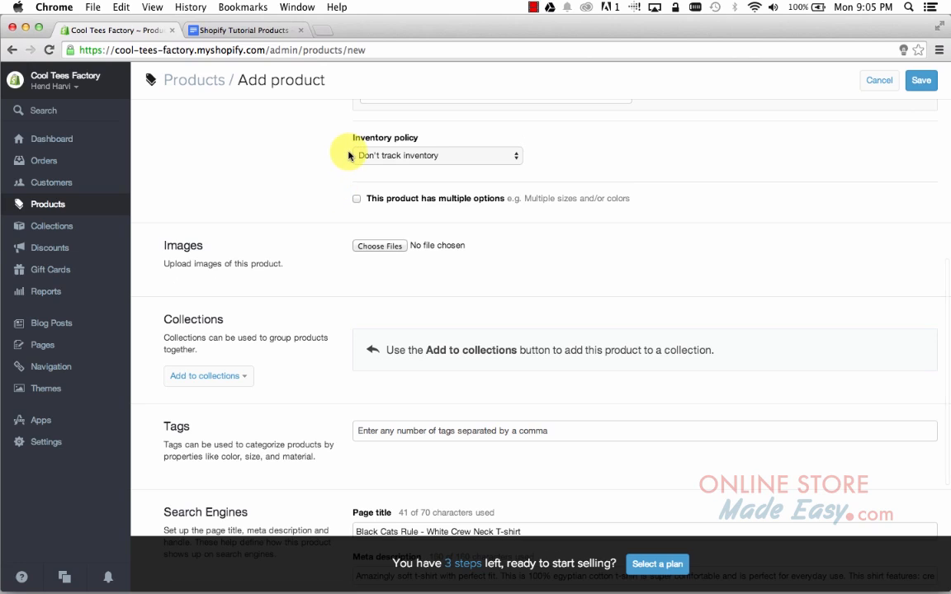
{"action": "scroll", "coordinate": [429, 153], "scroll_direction": "down", "scroll_amount": 1}
{"action": "left_click", "coordinate": [516, 149]}
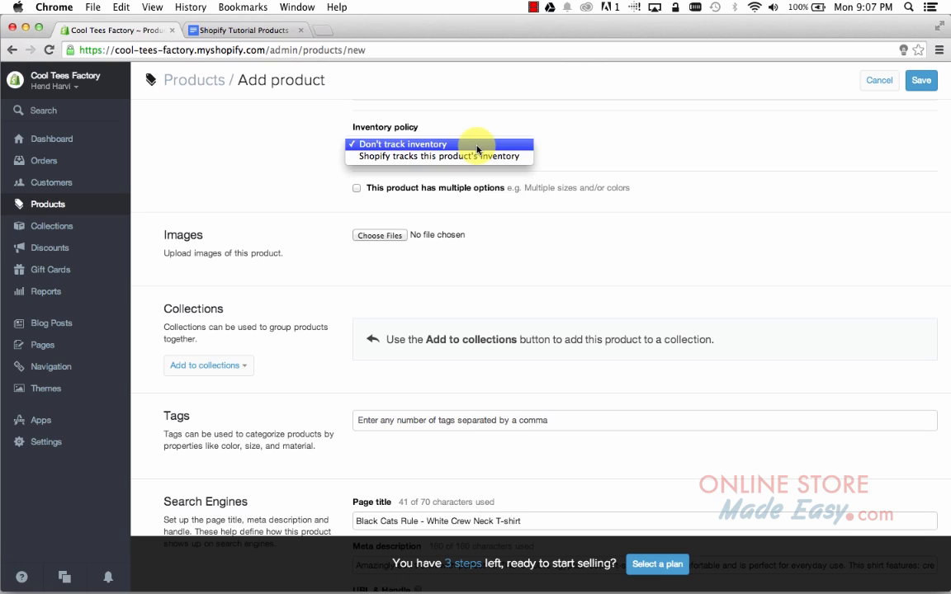
{"action": "left_click", "coordinate": [526, 163]}
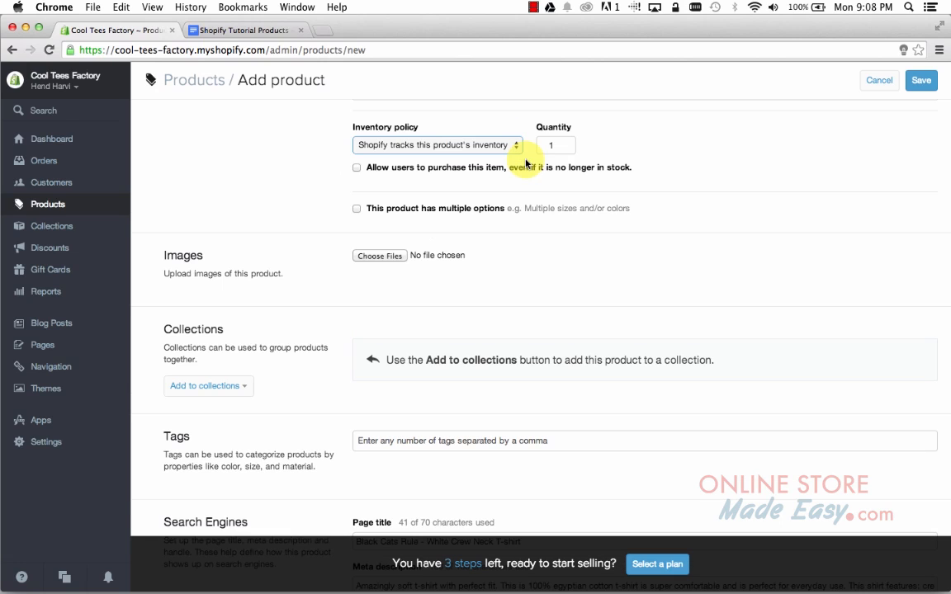
{"action": "left_click", "coordinate": [570, 141]}
{"action": "left_click", "coordinate": [569, 141]}
{"action": "left_click", "coordinate": [570, 141]}
{"action": "left_click", "coordinate": [569, 142]}
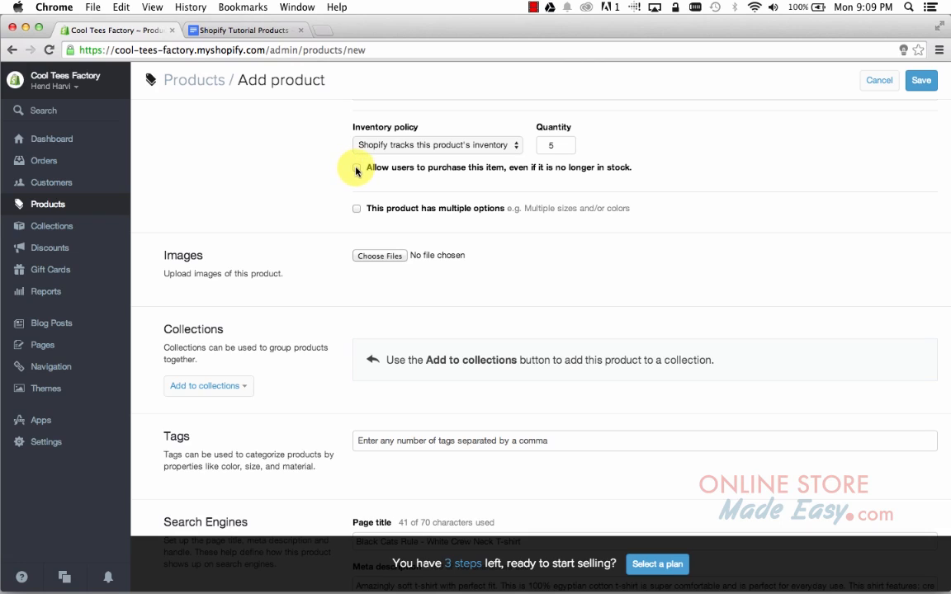
{"action": "left_click", "coordinate": [356, 168]}
Enable multiple options for the product and choose Size as the first option name.
{"action": "scroll", "coordinate": [351, 161], "scroll_direction": "down", "scroll_amount": 2}
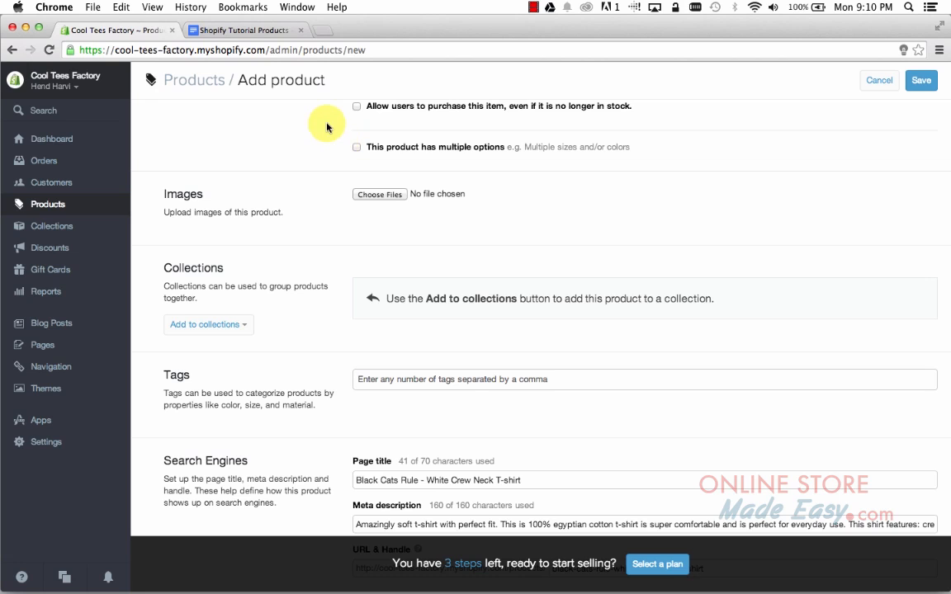
{"action": "scroll", "coordinate": [326, 124], "scroll_direction": "up", "scroll_amount": 15}
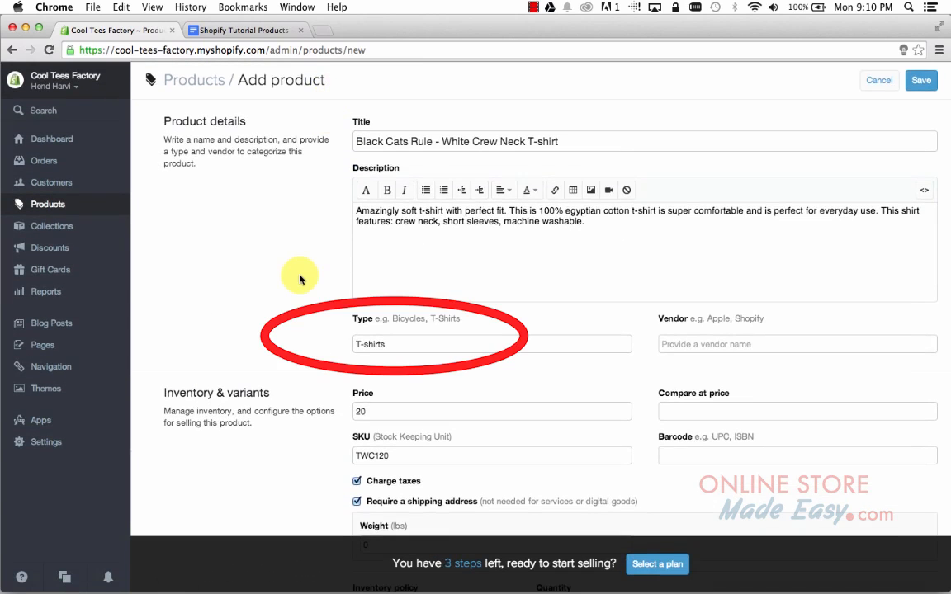
{"action": "scroll", "coordinate": [300, 279], "scroll_direction": "down", "scroll_amount": 8}
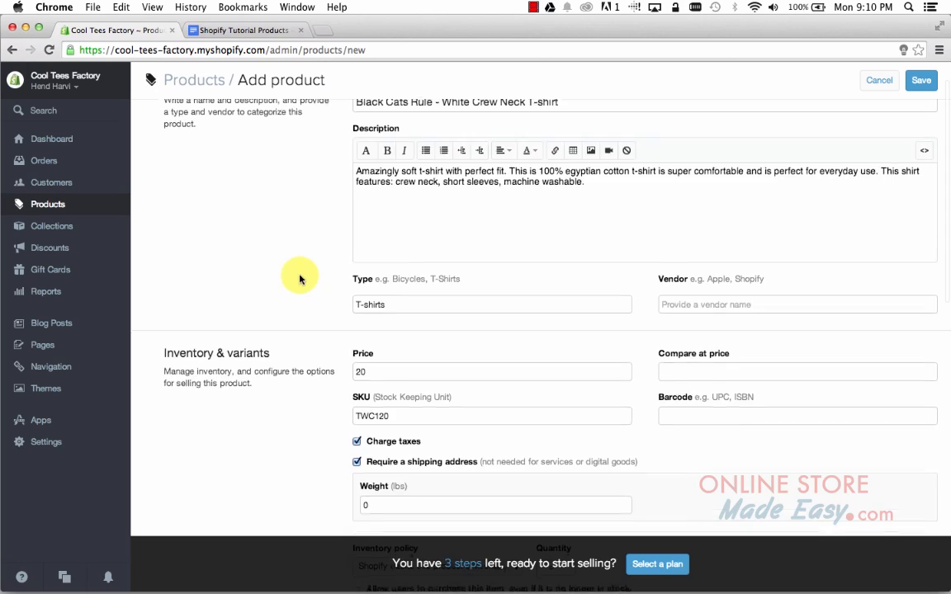
{"action": "scroll", "coordinate": [300, 279], "scroll_direction": "down", "scroll_amount": 4}
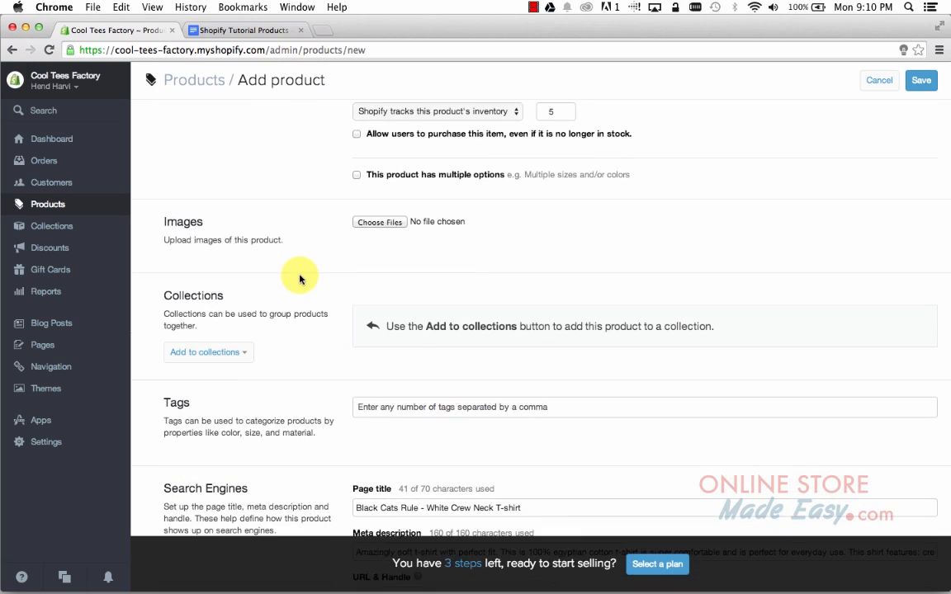
{"action": "scroll", "coordinate": [300, 279], "scroll_direction": "down", "scroll_amount": 2}
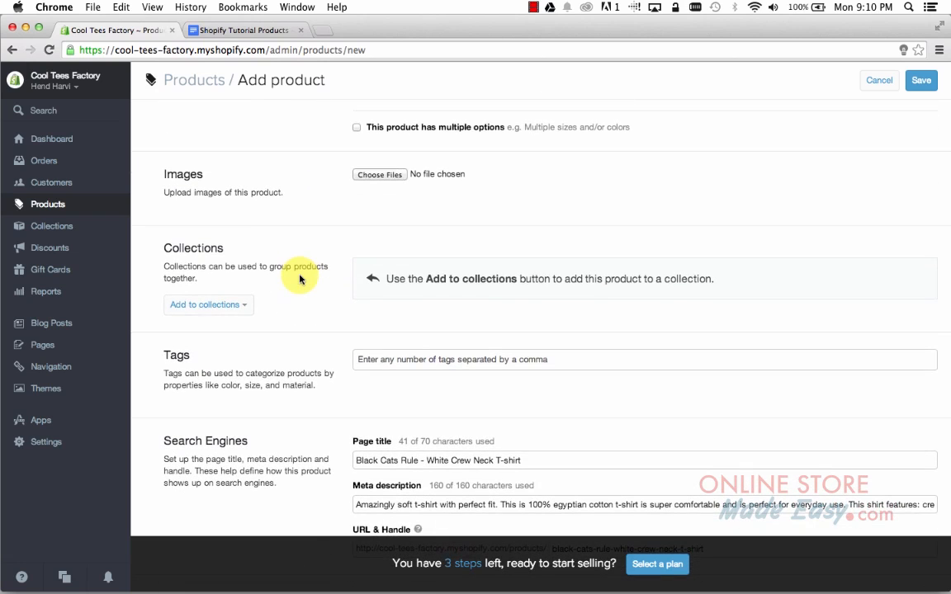
{"action": "left_click", "coordinate": [357, 130]}
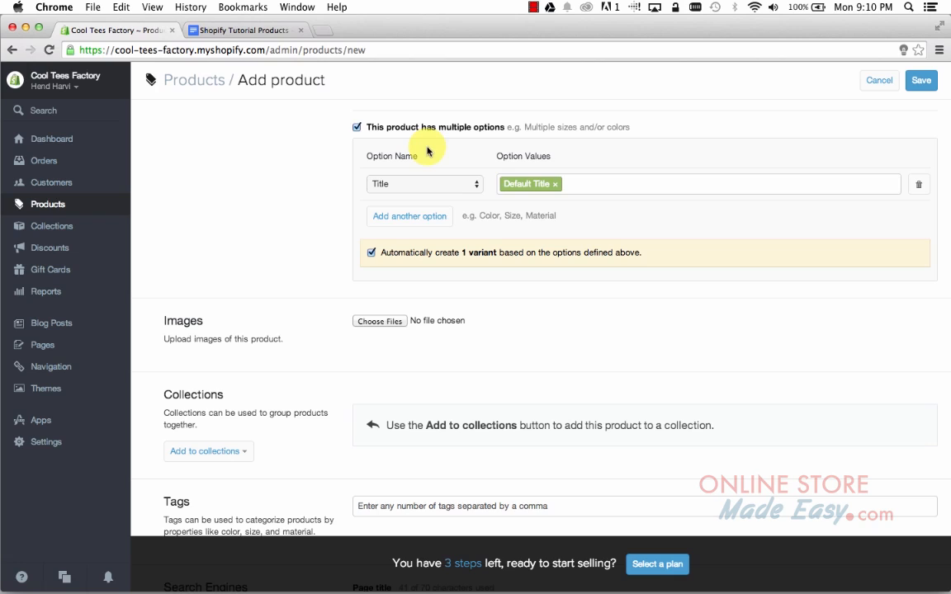
{"action": "left_click", "coordinate": [477, 186]}
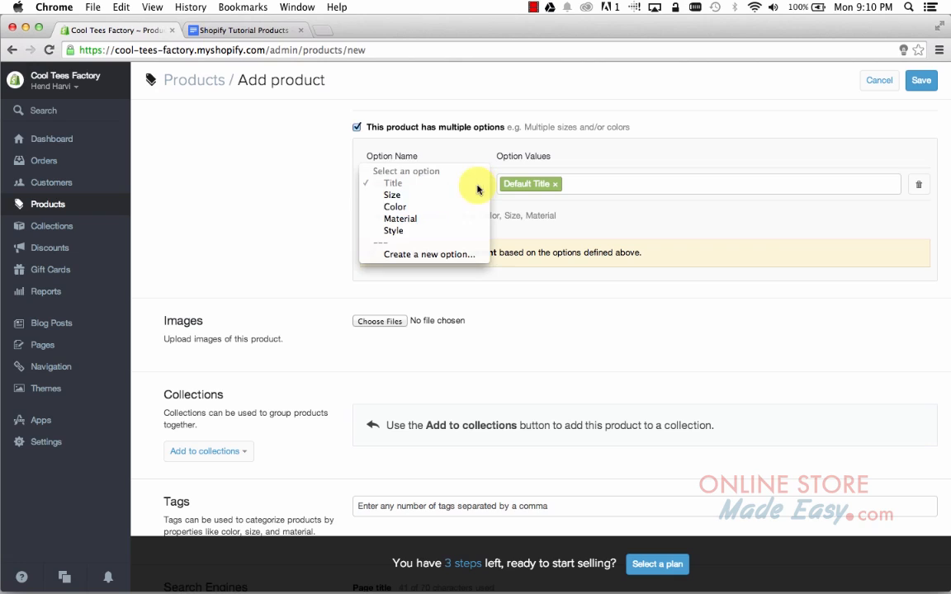
{"action": "left_click", "coordinate": [412, 195]}
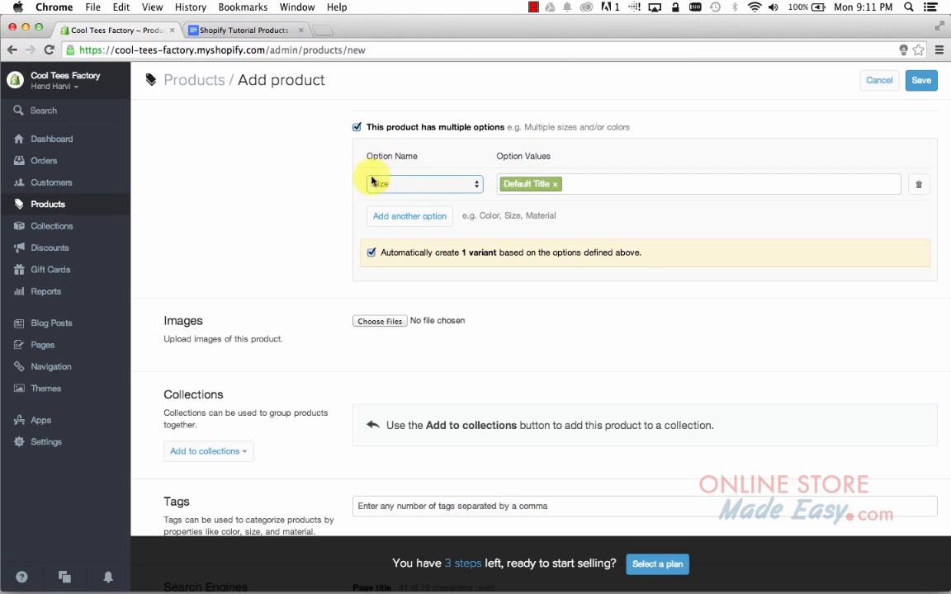
Replace the Size option's default value with the values S, M and L.
{"action": "left_click", "coordinate": [555, 185]}
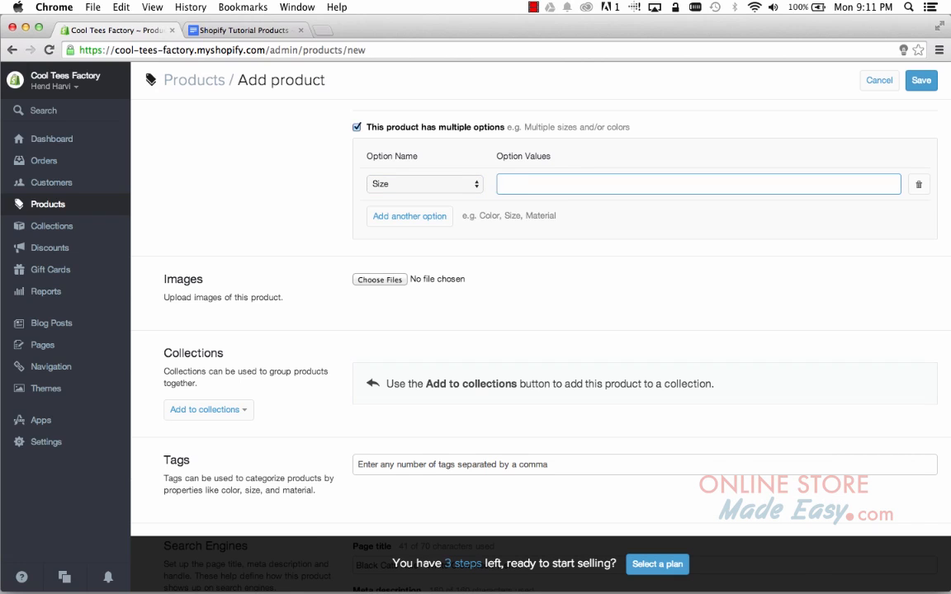
{"action": "type", "text": "S"}
{"action": "key", "text": "Return"}
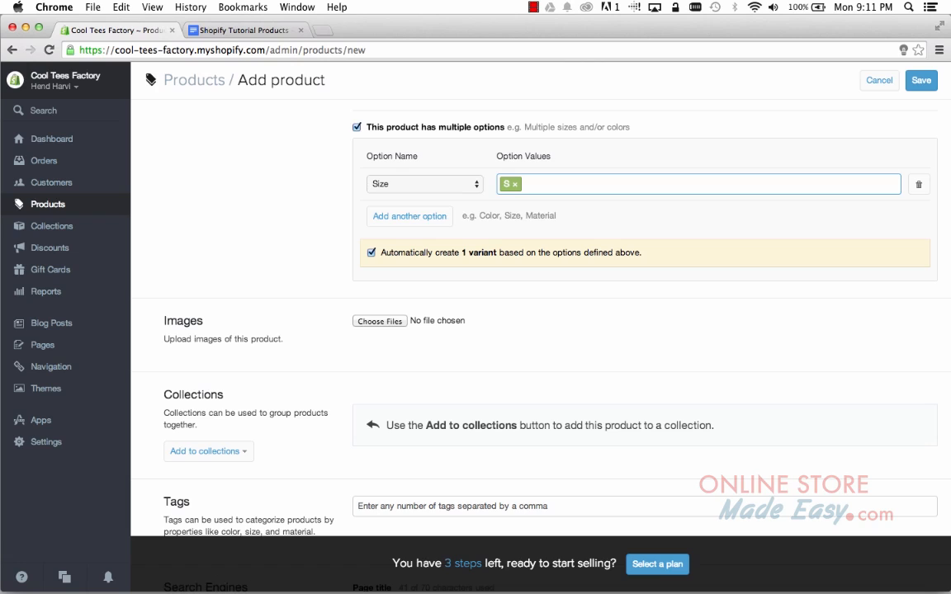
{"action": "type", "text": "M"}
{"action": "key", "text": "Return"}
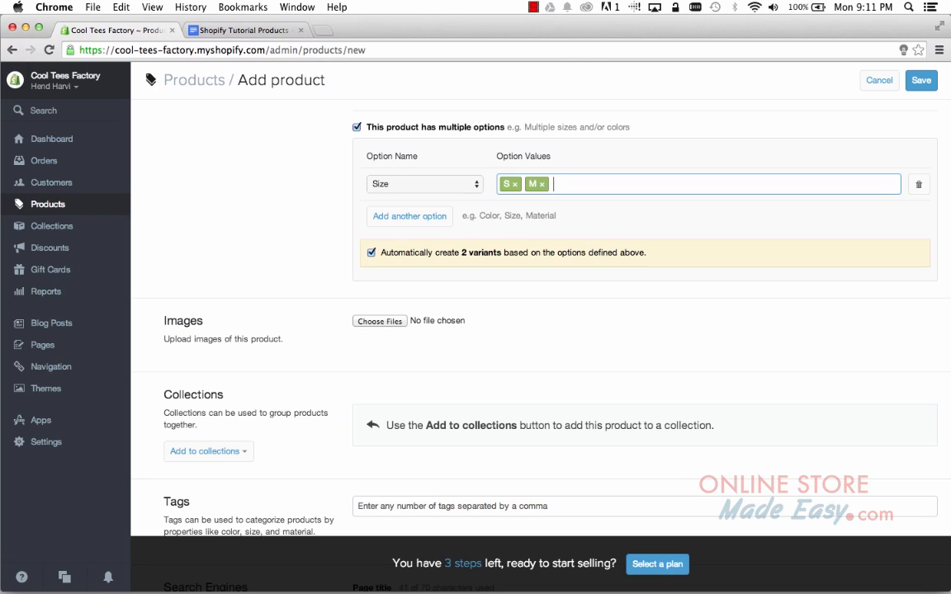
{"action": "type", "text": "L"}
{"action": "key", "text": "Return"}
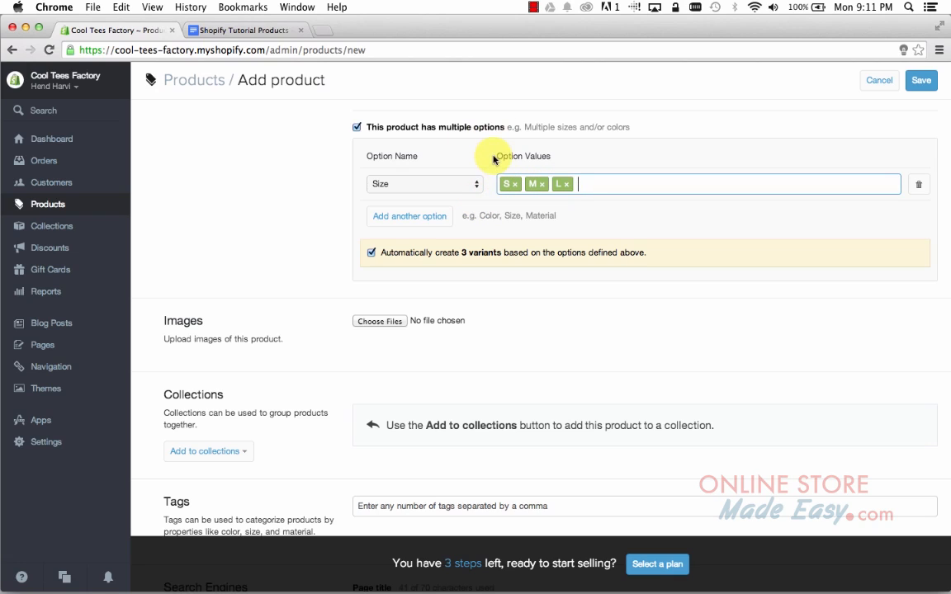
Add a second product option, Color, with the values White and Black.
{"action": "left_click", "coordinate": [442, 219]}
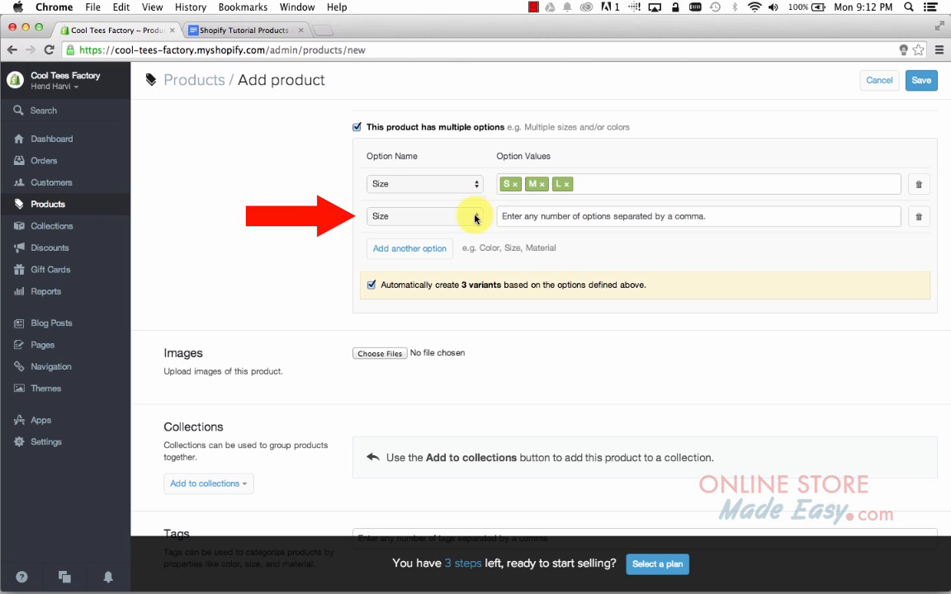
{"action": "left_click", "coordinate": [476, 217]}
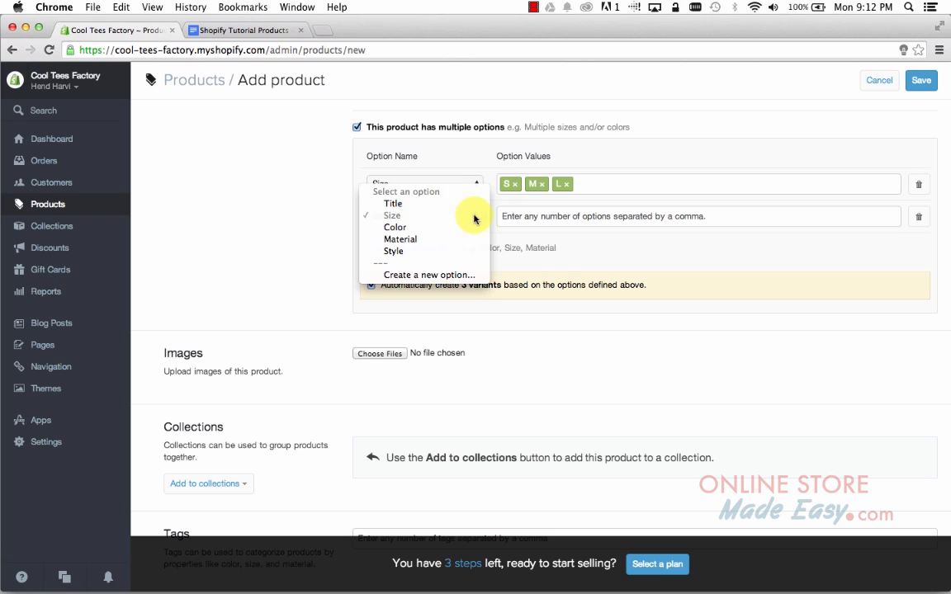
{"action": "left_click", "coordinate": [469, 230]}
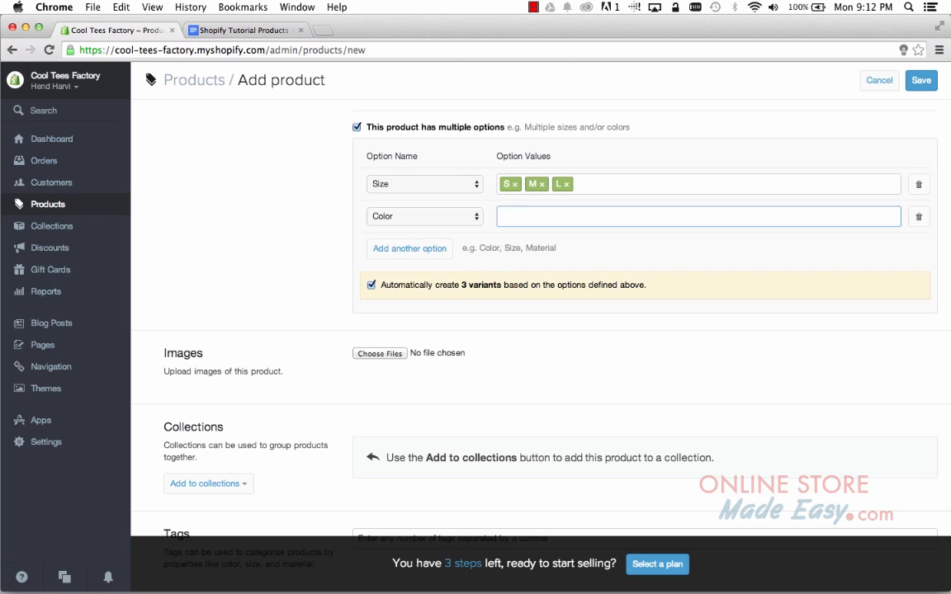
{"action": "type", "text": "White"}
{"action": "key", "text": "Return"}
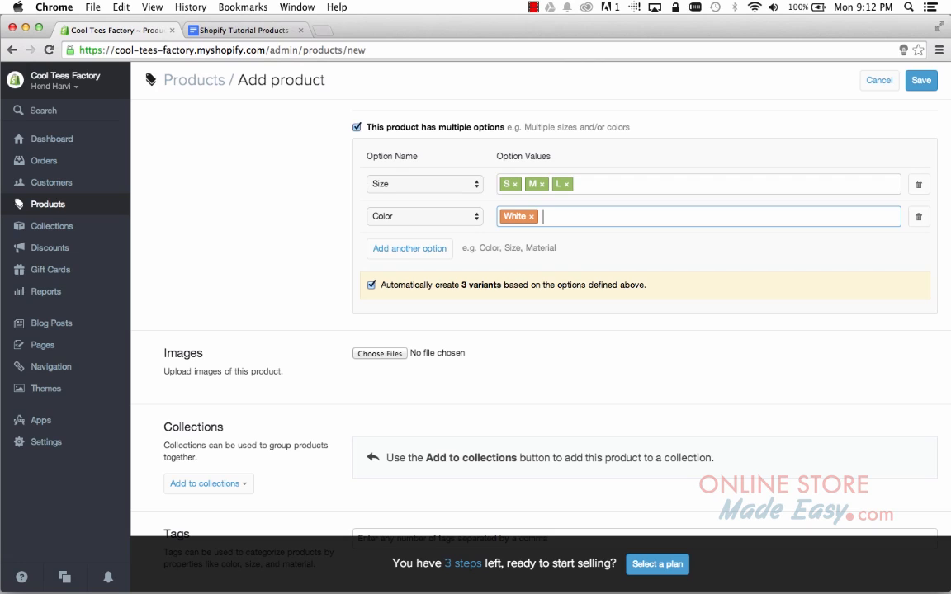
{"action": "type", "text": "Black"}
{"action": "key", "text": "Return"}
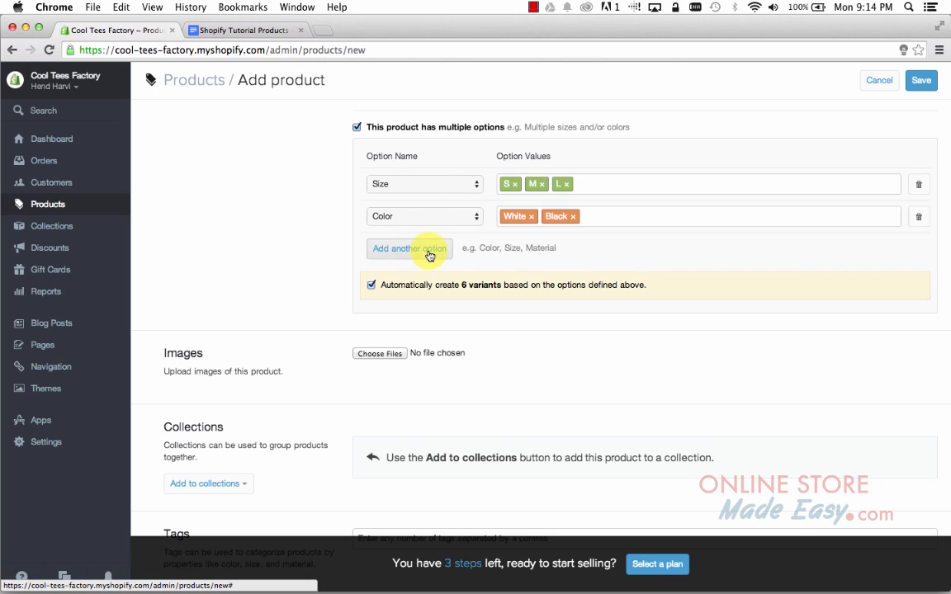
Add a third product option row and set its option name to Material.
{"action": "left_click", "coordinate": [428, 250]}
{"action": "left_click", "coordinate": [468, 249]}
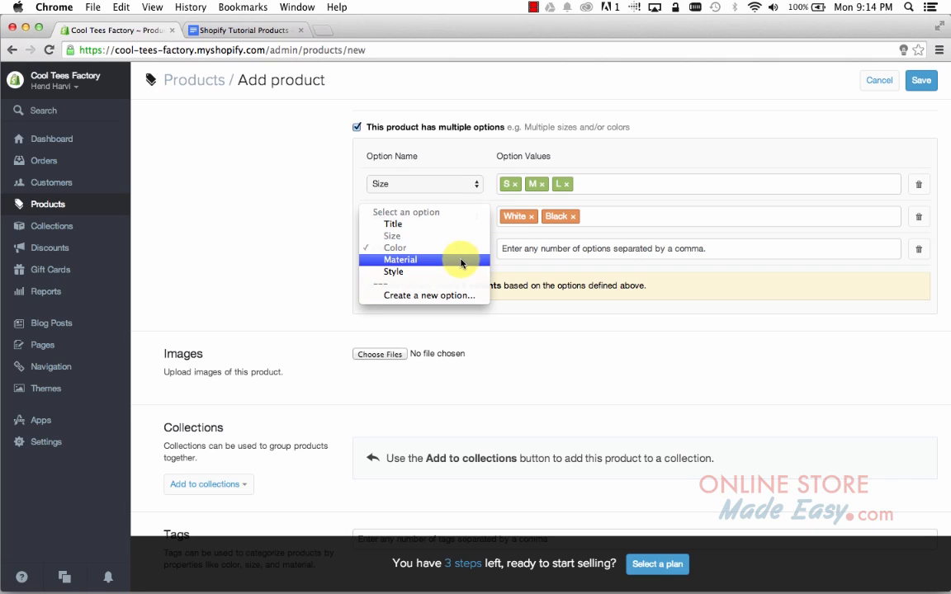
{"action": "left_click", "coordinate": [460, 263]}
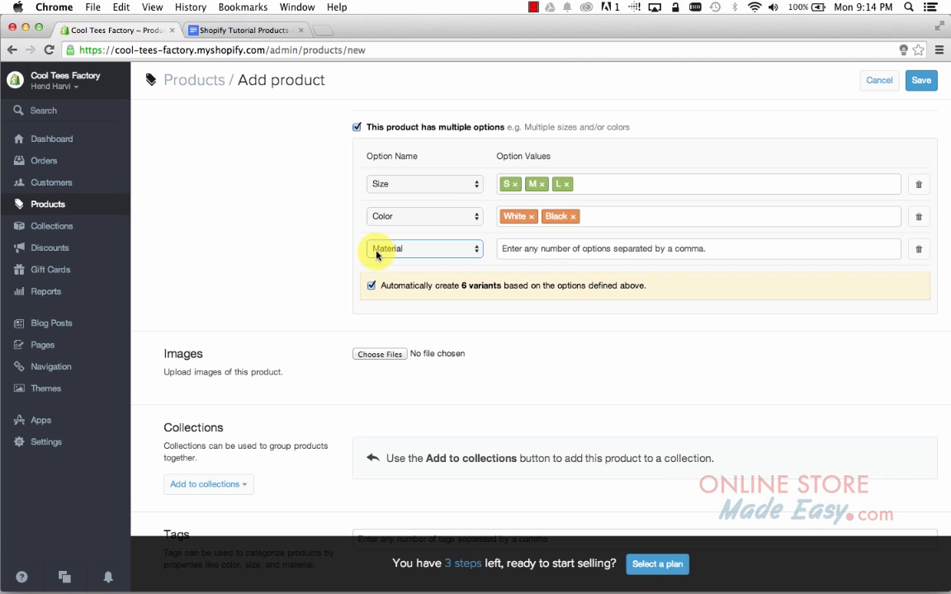
Remove the empty Material option and save the product with its Size and Color variants.
{"action": "left_click", "coordinate": [925, 250]}
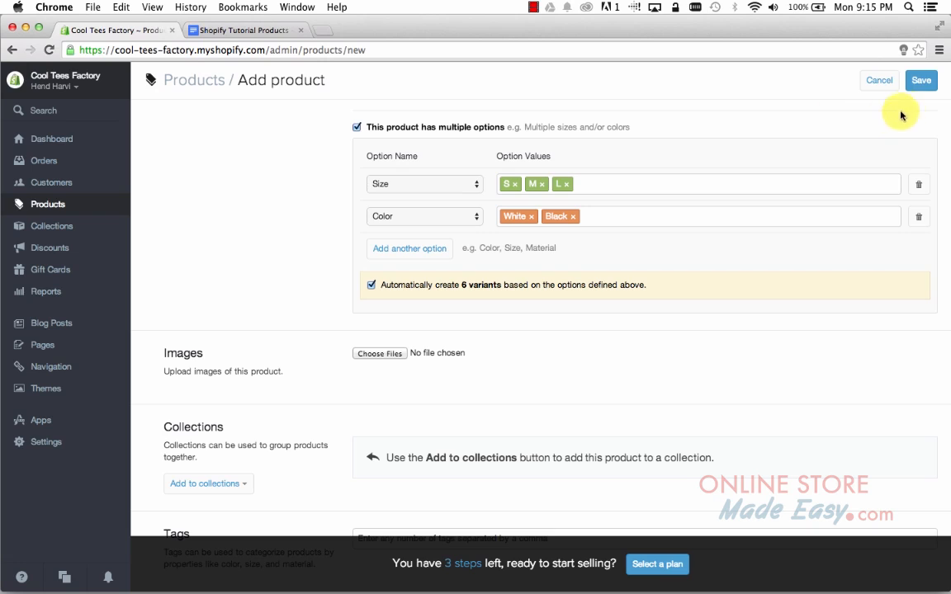
{"action": "left_click", "coordinate": [921, 80]}
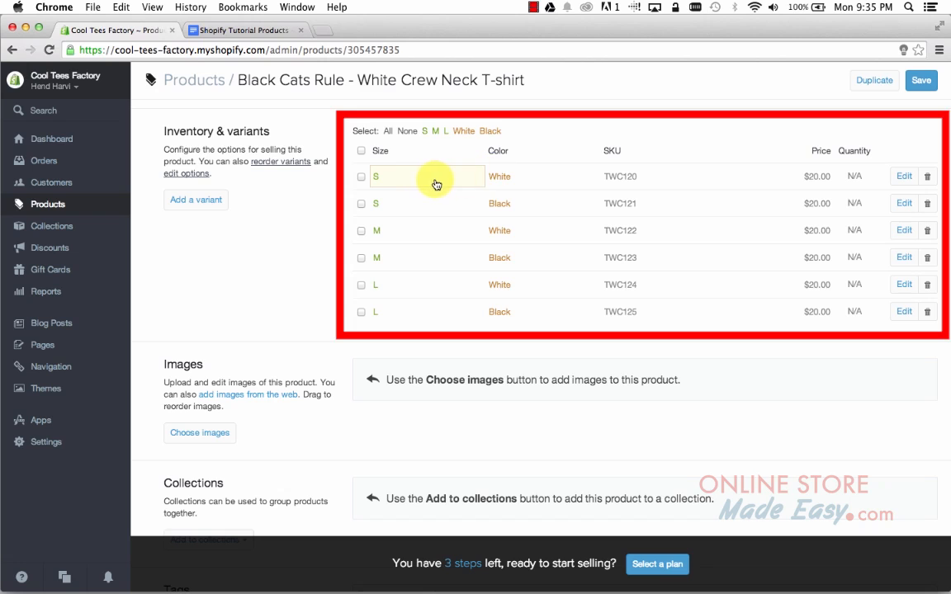
Review the editable details of the S / White variant, then close them without making changes.
{"action": "left_click", "coordinate": [904, 177]}
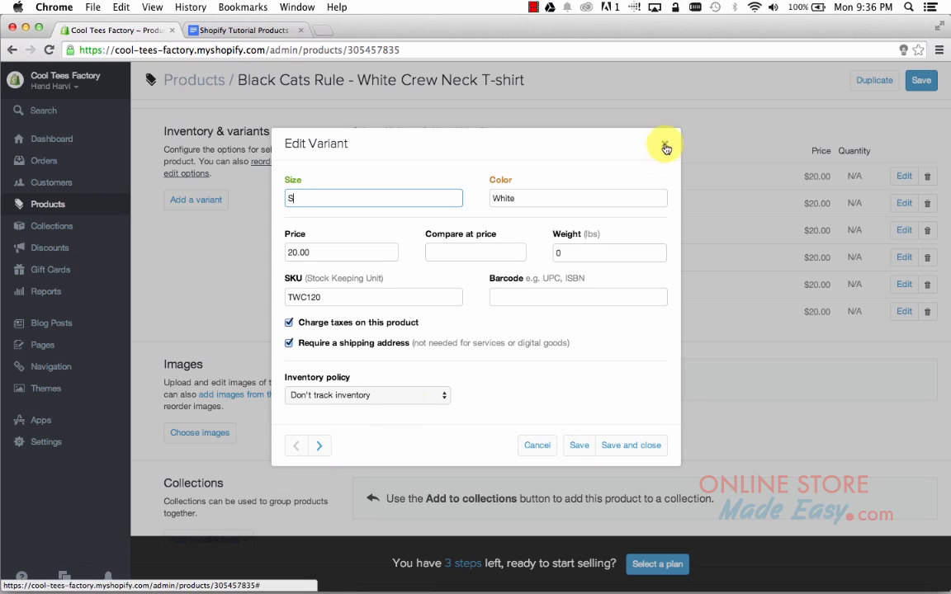
{"action": "left_click", "coordinate": [666, 147]}
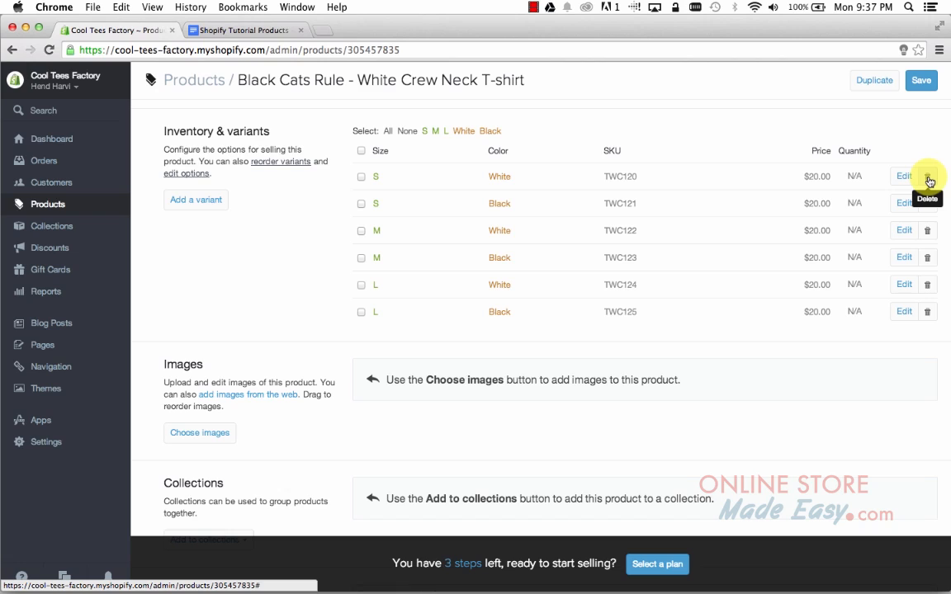
Try moving the Color option above Size in the variant order, then discard the reordering.
{"action": "scroll", "coordinate": [291, 209], "scroll_direction": "up", "scroll_amount": 1}
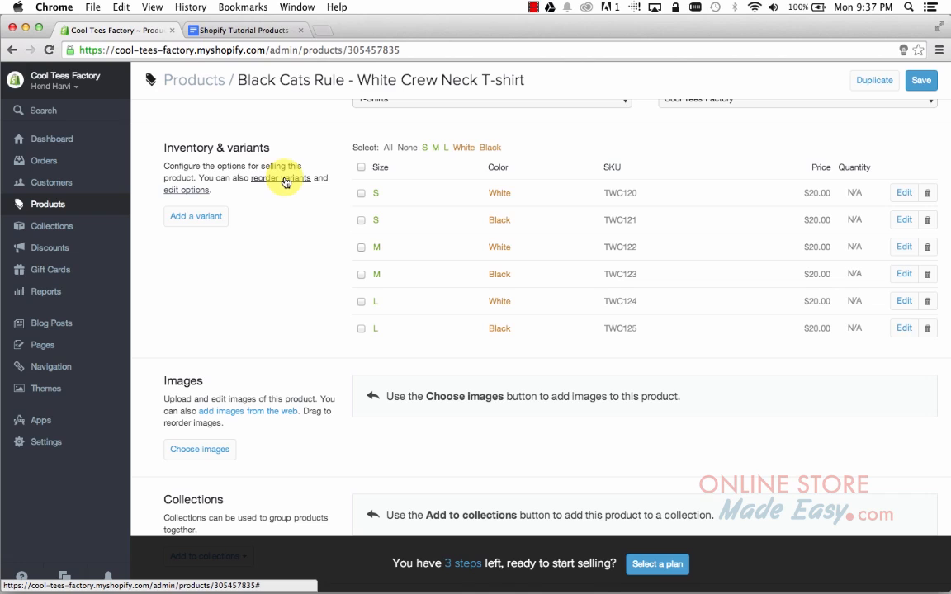
{"action": "left_click", "coordinate": [285, 179]}
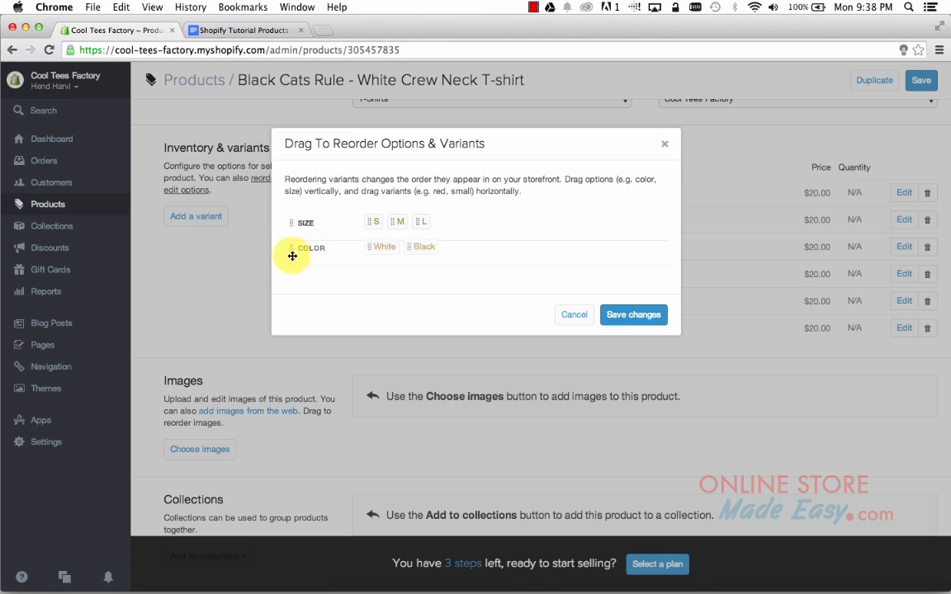
{"action": "left_click_drag", "start_coordinate": [292, 256], "coordinate": [296, 218]}
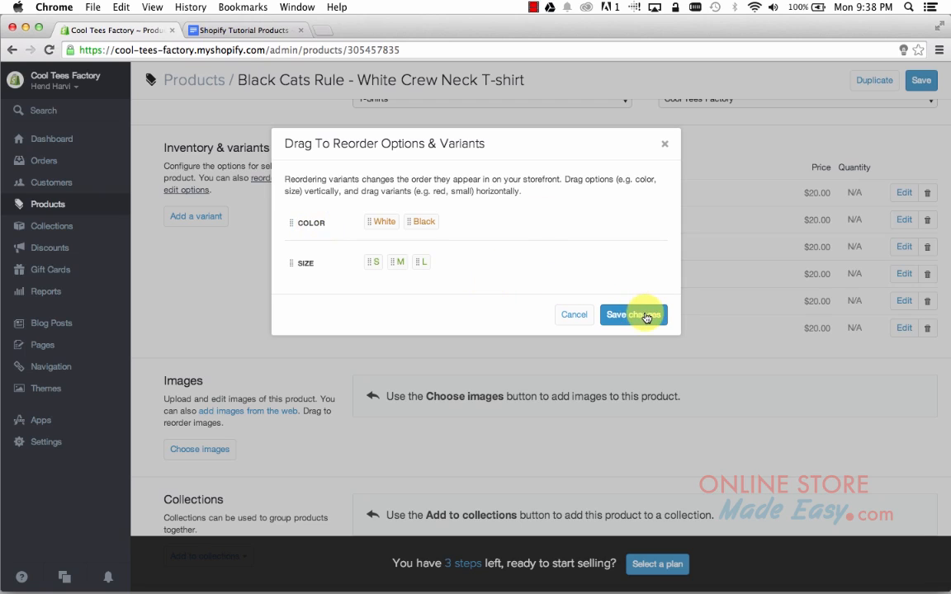
{"action": "left_click", "coordinate": [665, 145]}
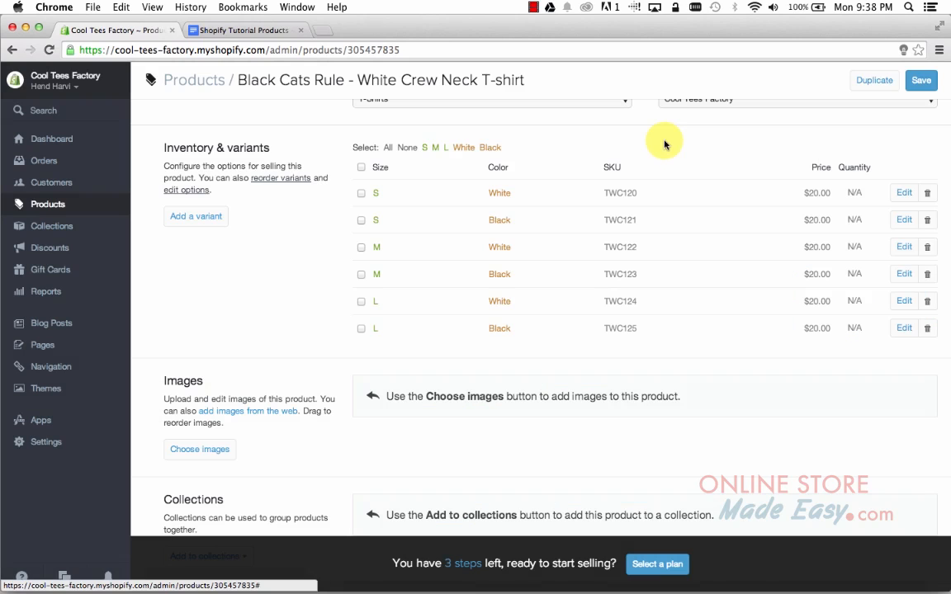
Examine the product's option settings and the alternative names offered for the Size option, leaving them unchanged.
{"action": "left_click", "coordinate": [194, 191]}
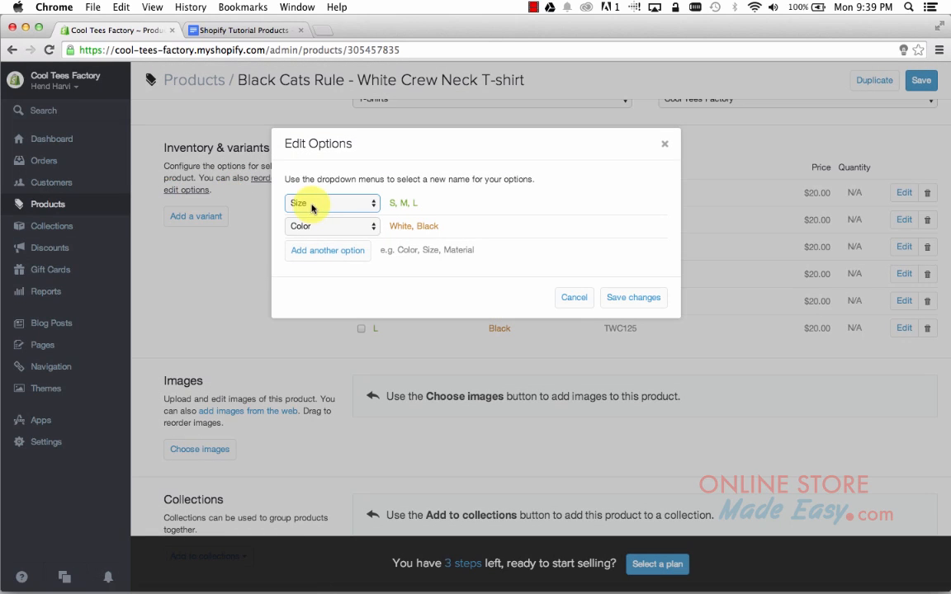
{"action": "left_click", "coordinate": [374, 204]}
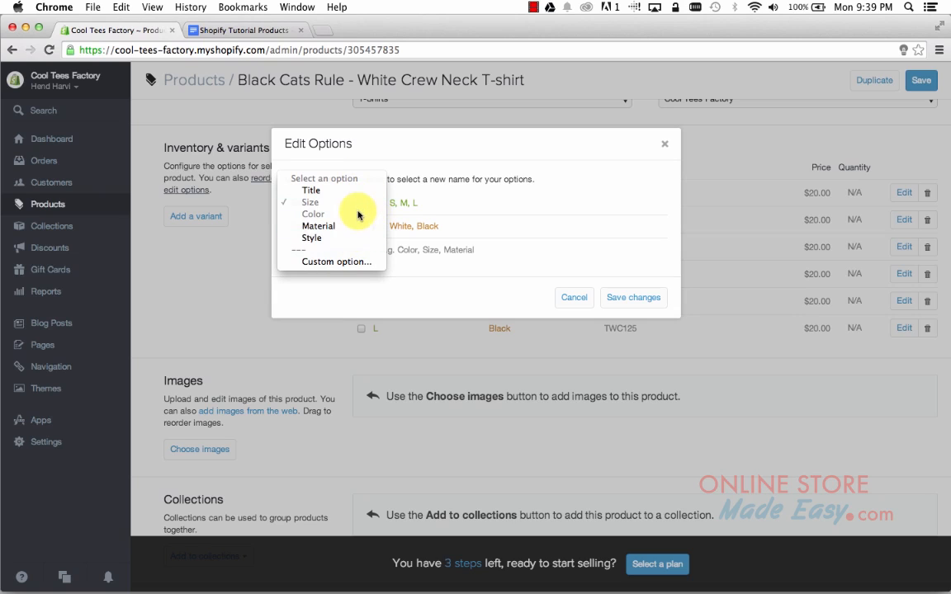
{"action": "left_click", "coordinate": [394, 156]}
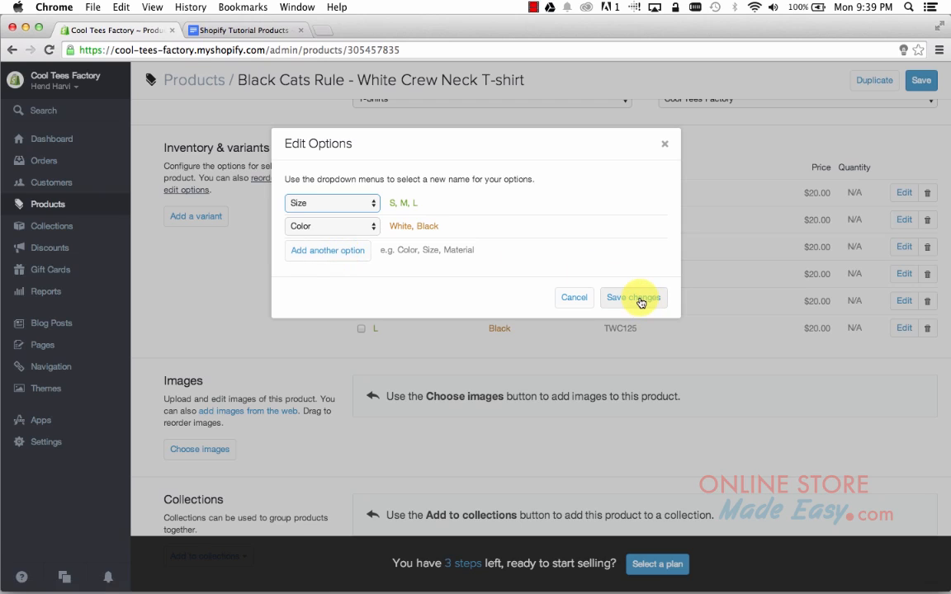
{"action": "left_click", "coordinate": [664, 144]}
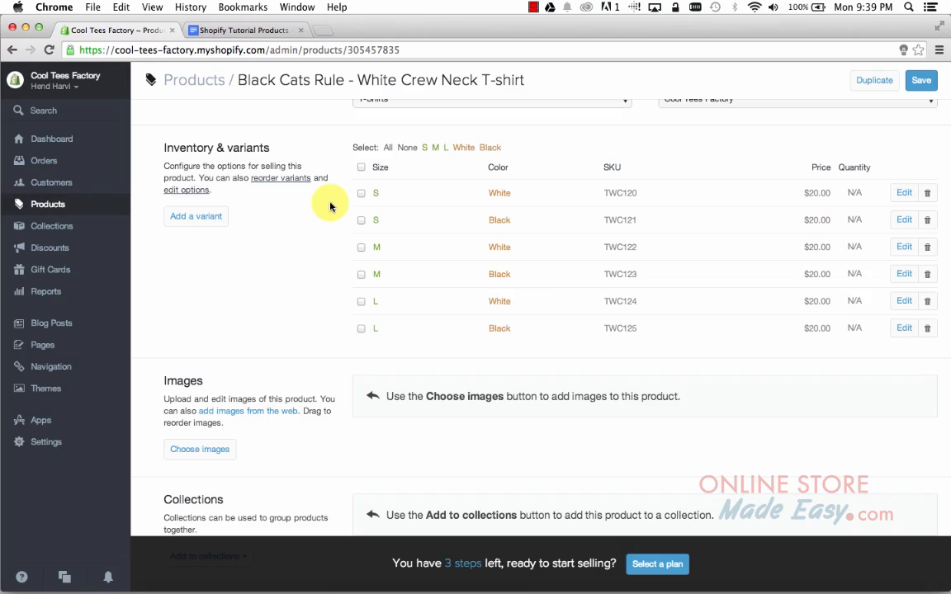
Select the M / White and M / Black variants and open the bulk actions available for them.
{"action": "left_click", "coordinate": [361, 247]}
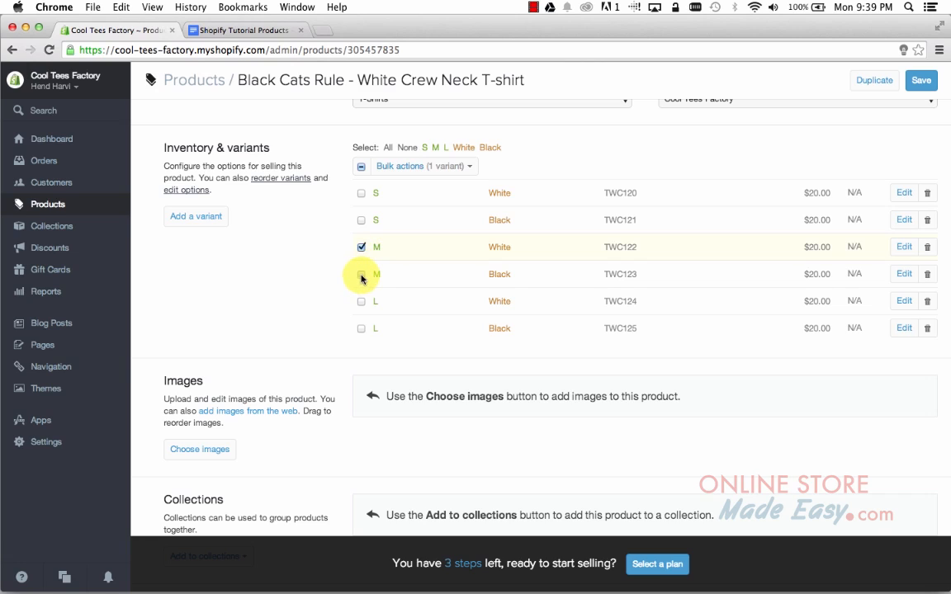
{"action": "left_click", "coordinate": [360, 275]}
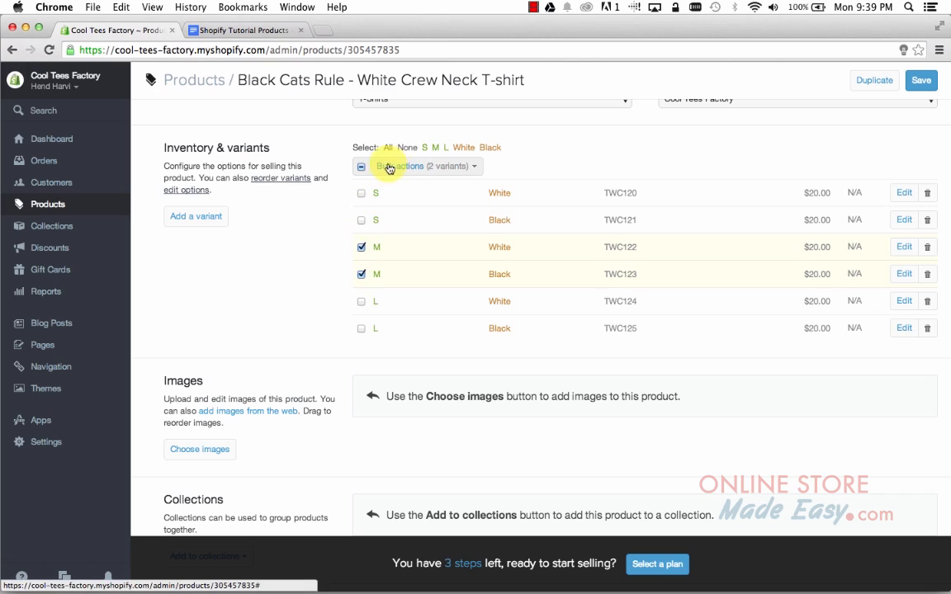
{"action": "left_click", "coordinate": [475, 171]}
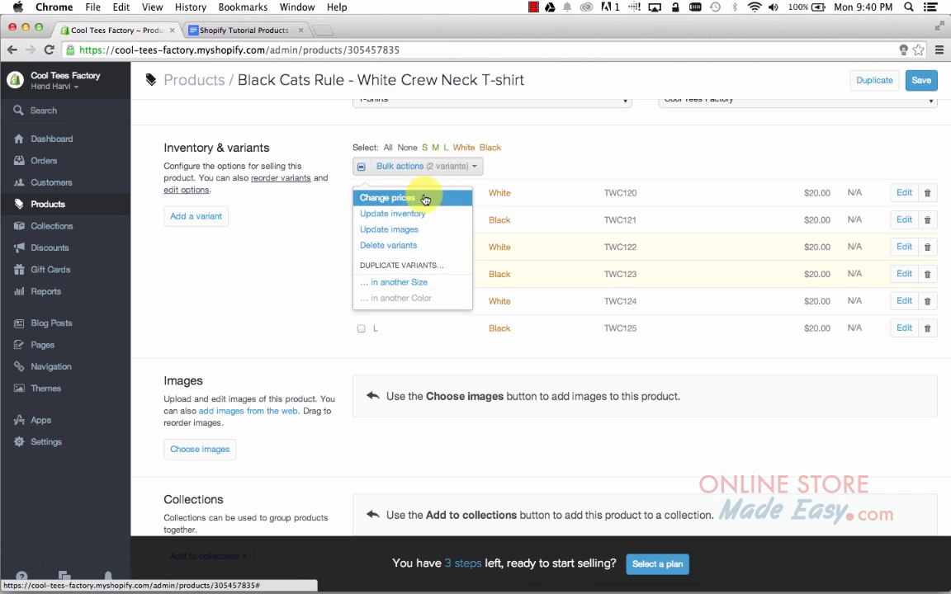